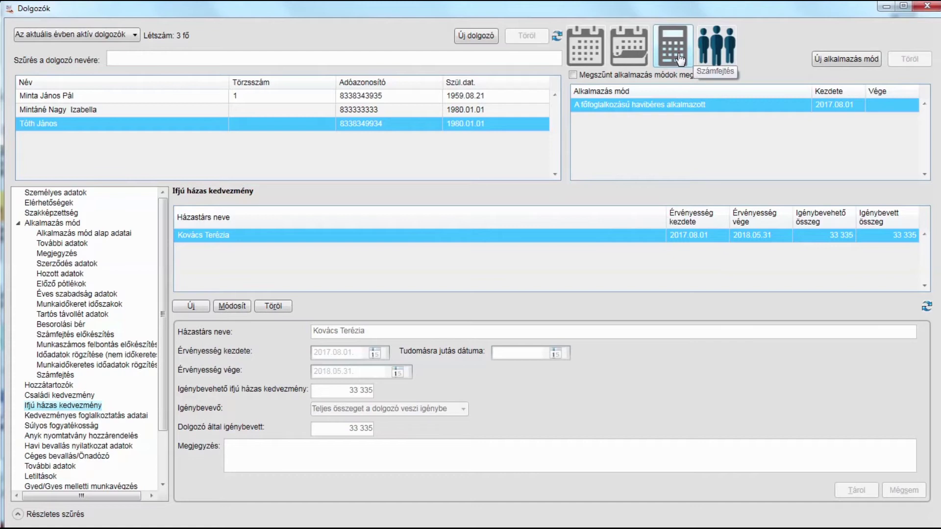
# Open the selected employee's payroll list and start a new payroll run dated 2017.10.31.
pyautogui.click(681, 59)
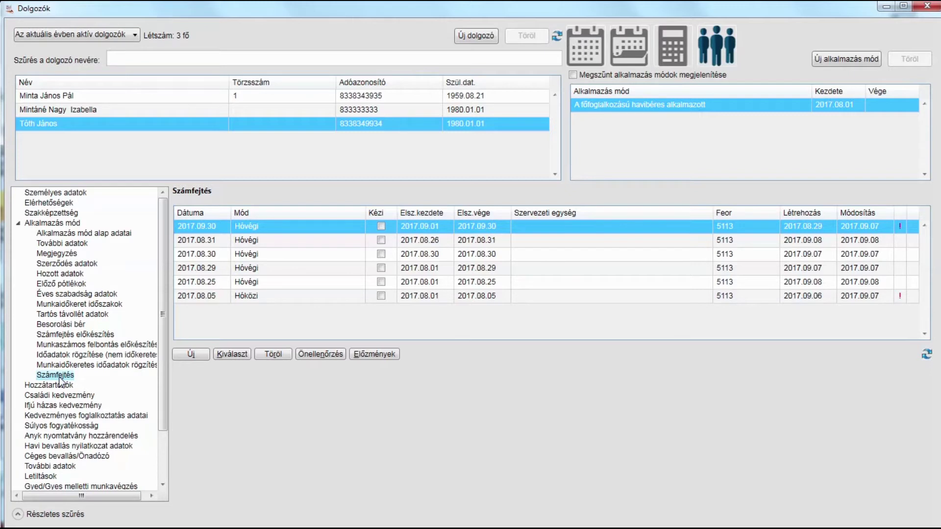
pyautogui.click(196, 355)
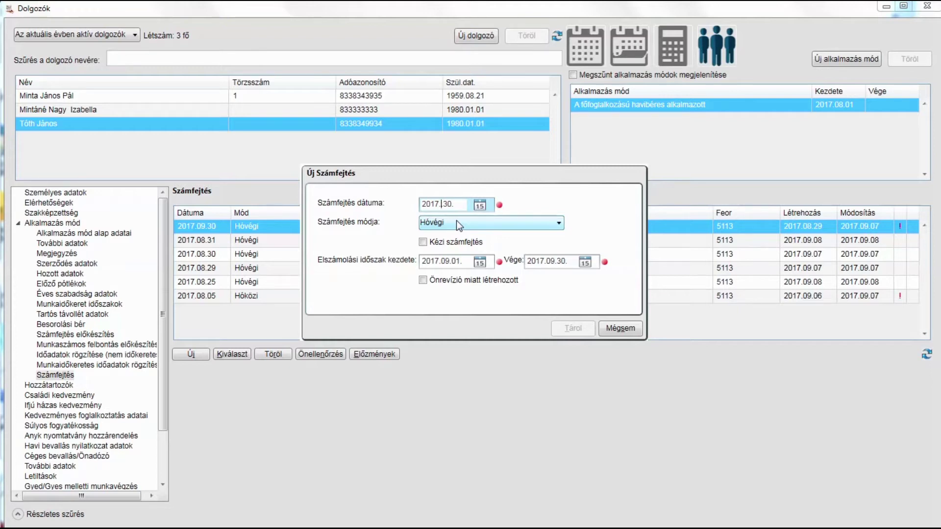
pyautogui.write('10.')
pyautogui.press('Right')
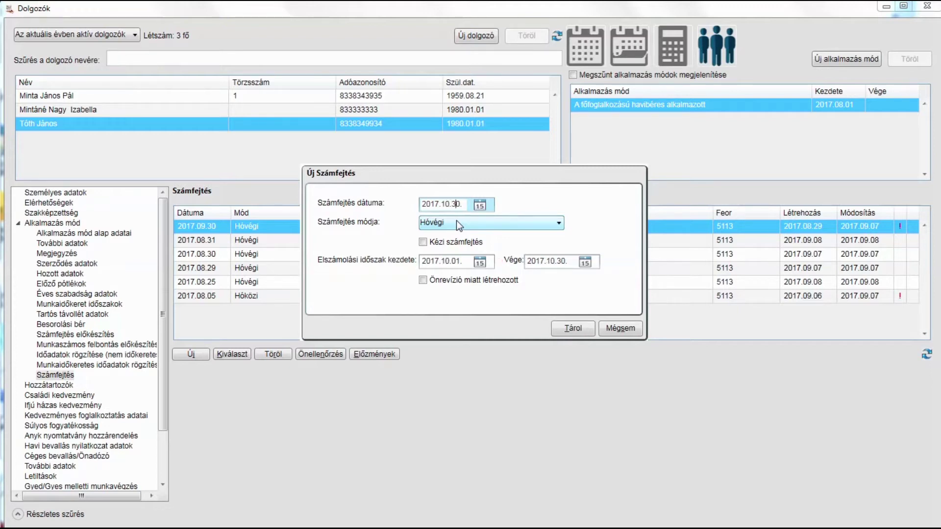
pyautogui.write('1')
pyautogui.press('Tab')
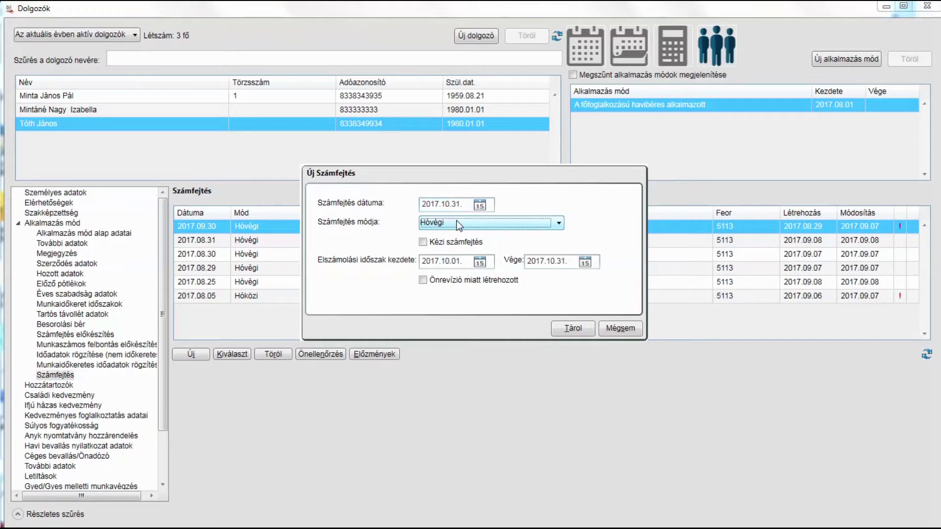
# Choose the Hóvégi payroll mode with Kézi számfejtés unticked, and store the October run.
pyautogui.click(457, 220)
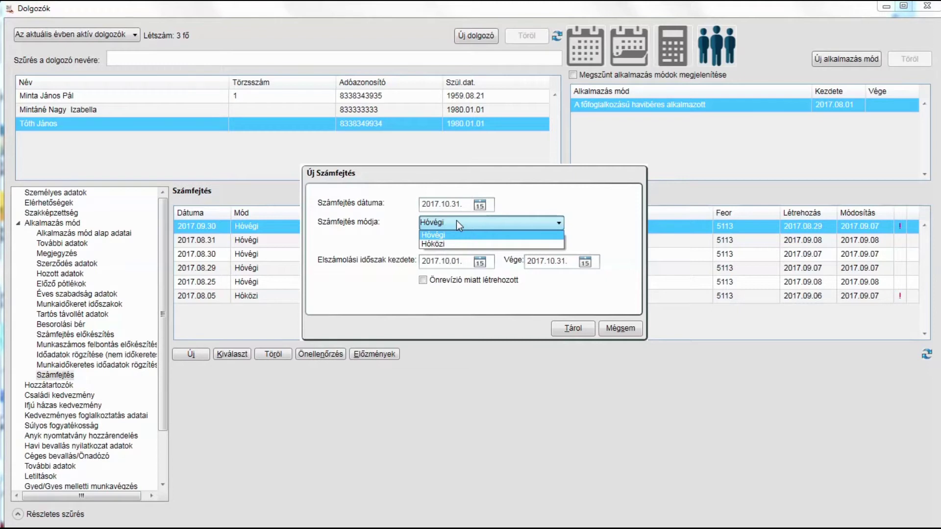
pyautogui.click(454, 233)
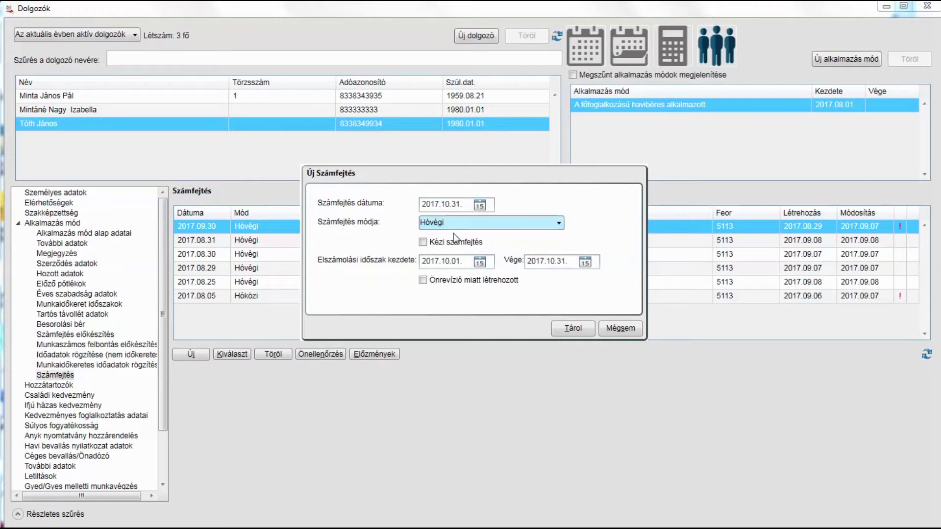
pyautogui.click(424, 242)
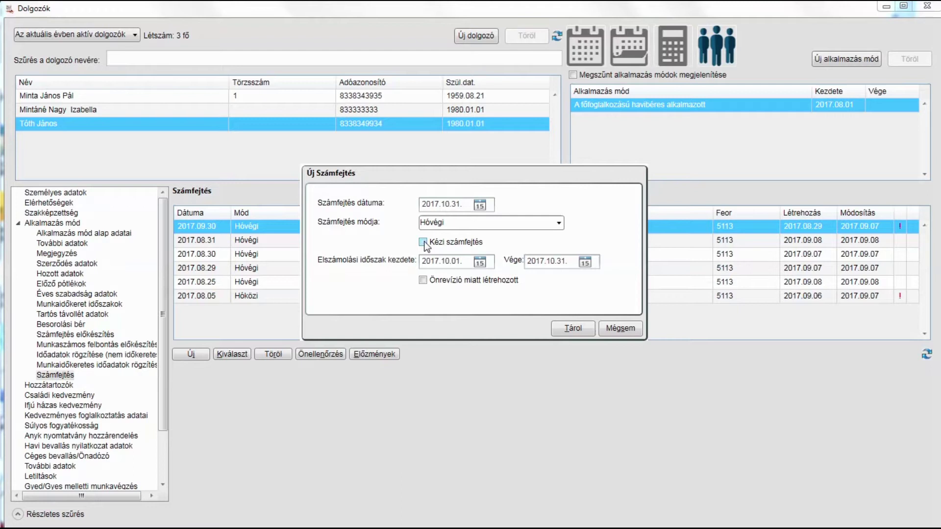
pyautogui.click(423, 242)
pyautogui.click(563, 331)
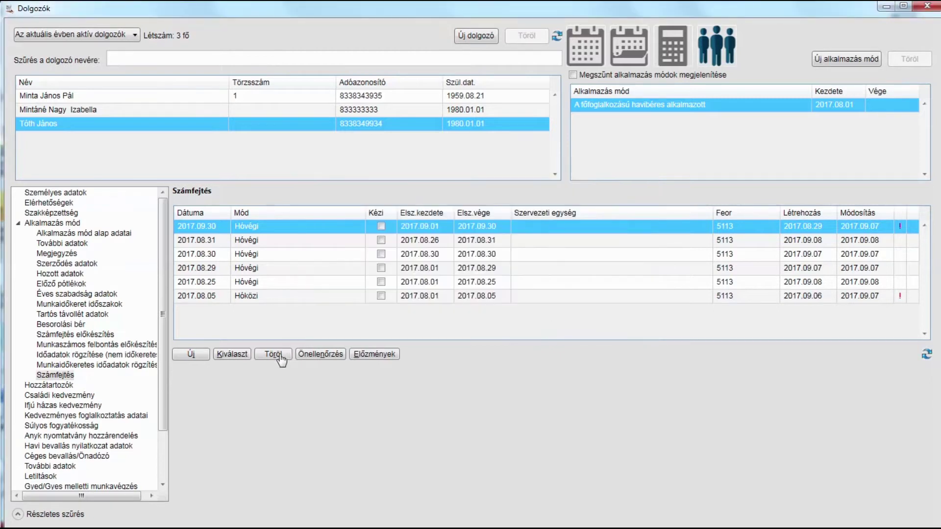
pyautogui.click(232, 355)
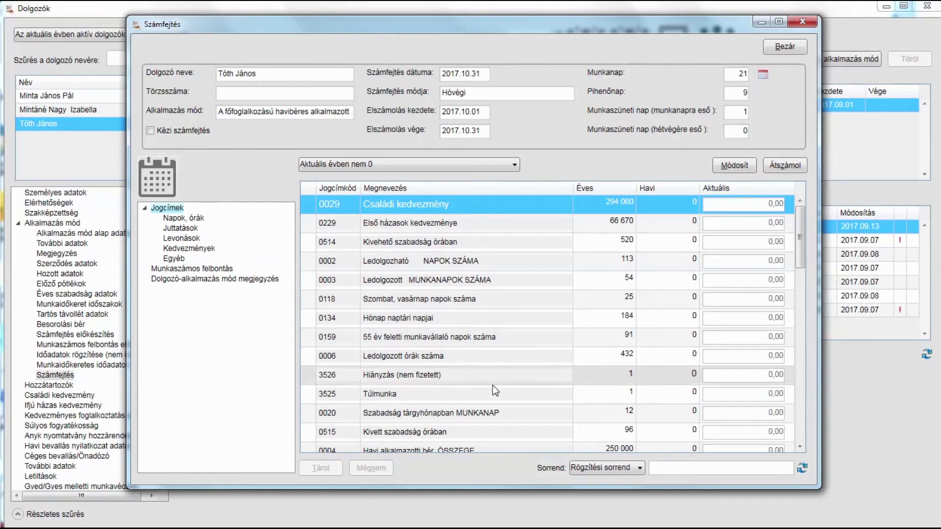
# Recalculate the 2017.10.31 payroll run and close its payroll window.
pyautogui.click(783, 165)
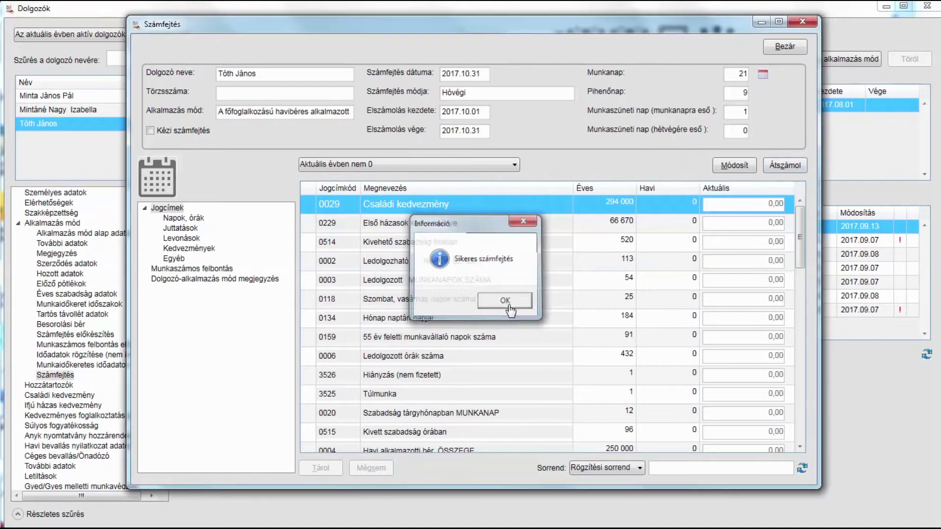
pyautogui.click(509, 303)
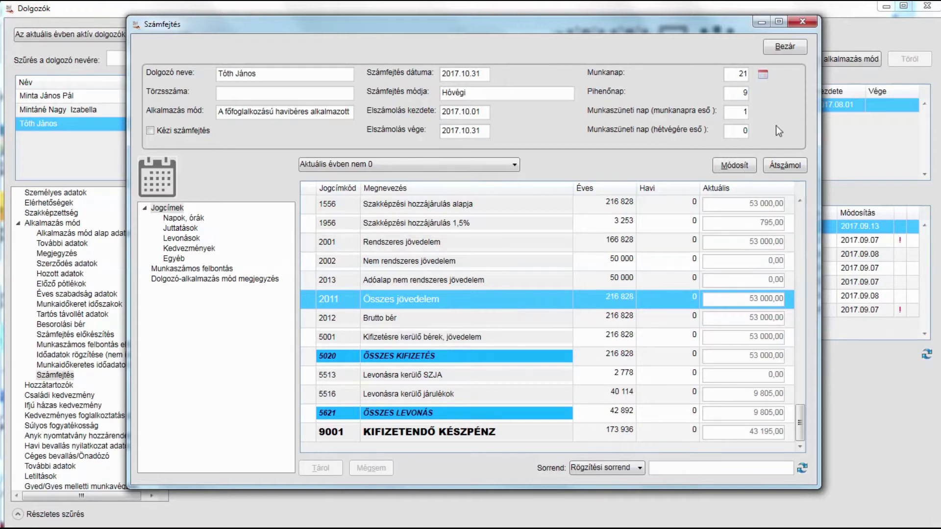
pyautogui.click(785, 46)
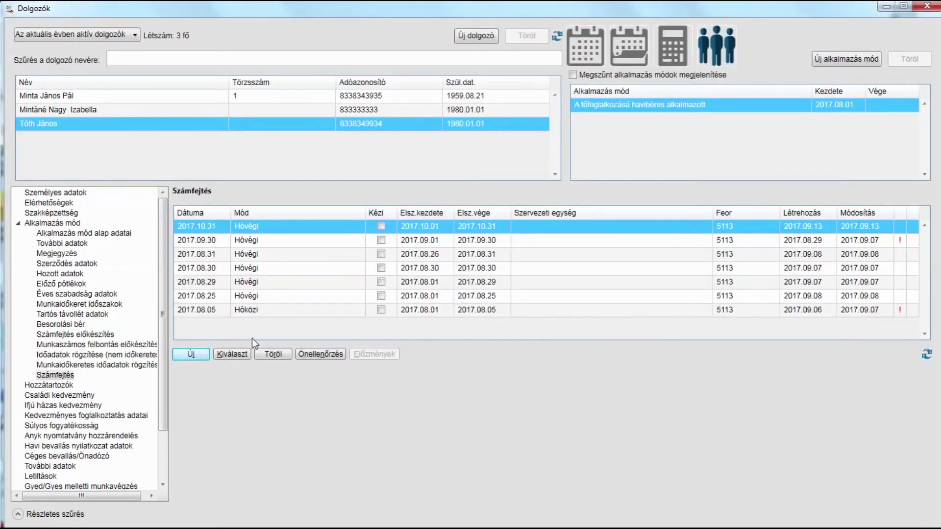
# Start a new Hóvégi payroll run for the employee and set its payroll date to 2017.11.20.
pyautogui.click(191, 355)
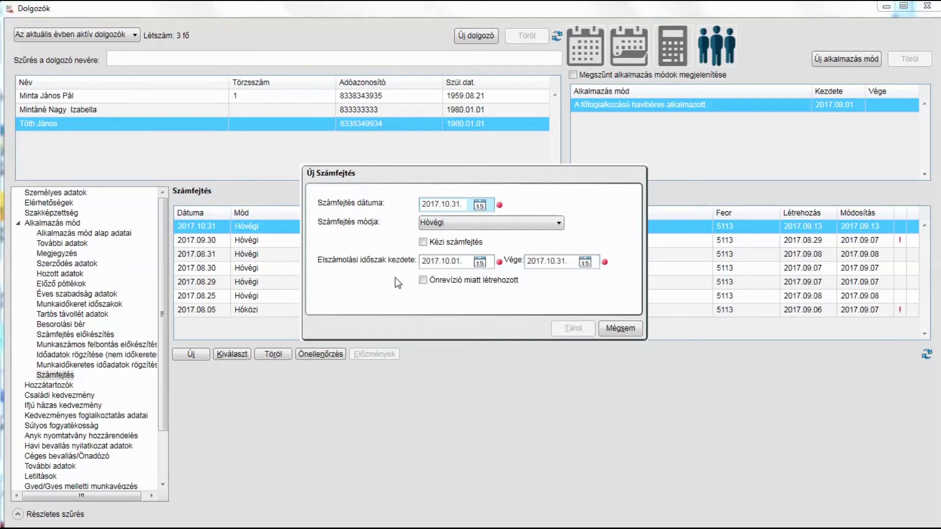
pyautogui.press('BackSpace')
pyautogui.press('BackSpace')
pyautogui.press('BackSpace')
pyautogui.press('BackSpace')
pyautogui.press('BackSpace')
pyautogui.press('BackSpace')
pyautogui.write('11.20.')
pyautogui.press('Tab')
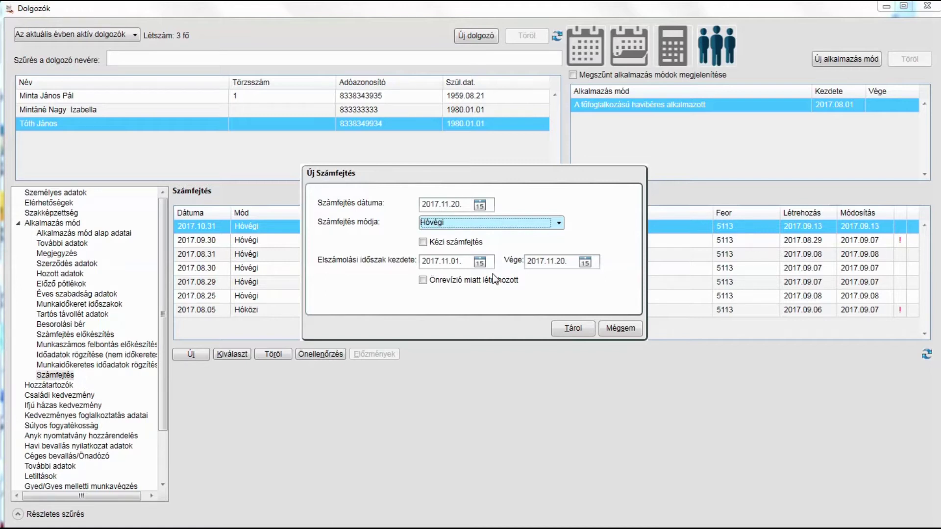
# Set the start of the accounting period to 2017.11.05 and store the new payroll run.
pyautogui.click(460, 262)
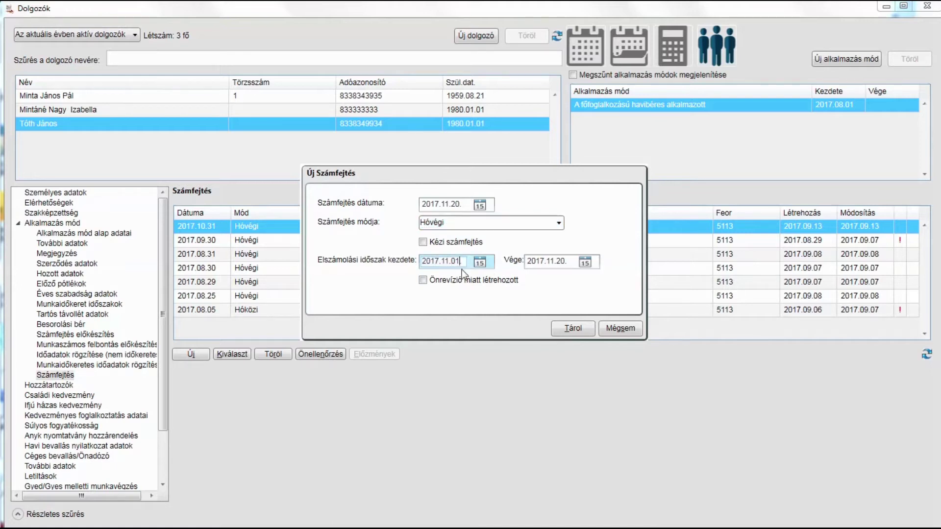
pyautogui.write('5')
pyautogui.press('Tab')
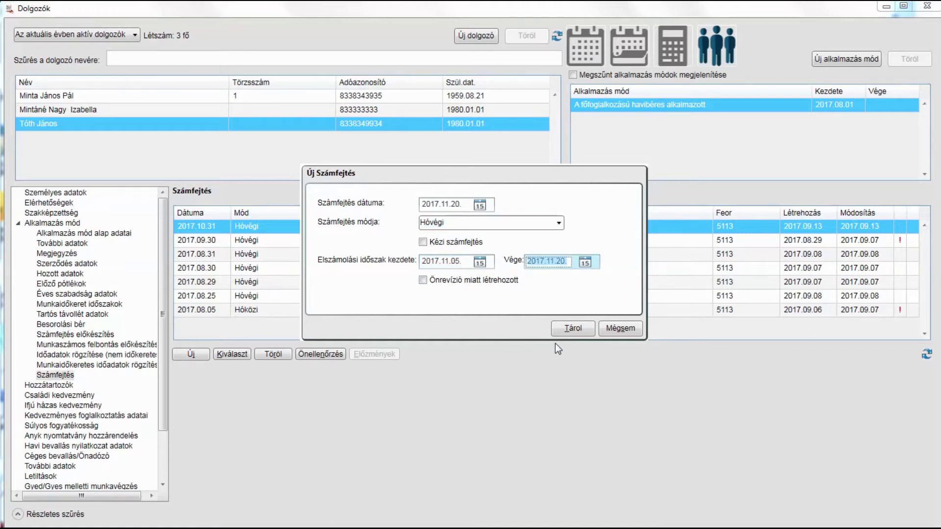
pyautogui.press('Tab')
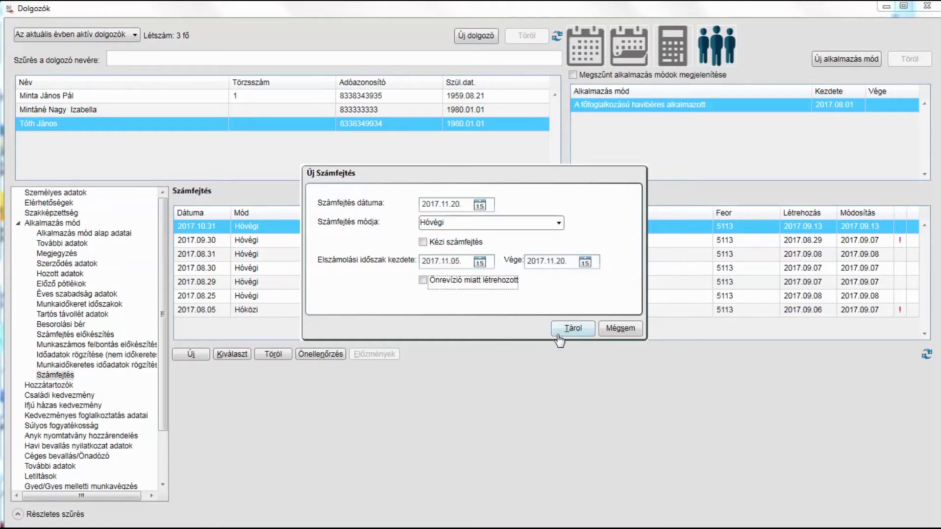
pyautogui.click(559, 329)
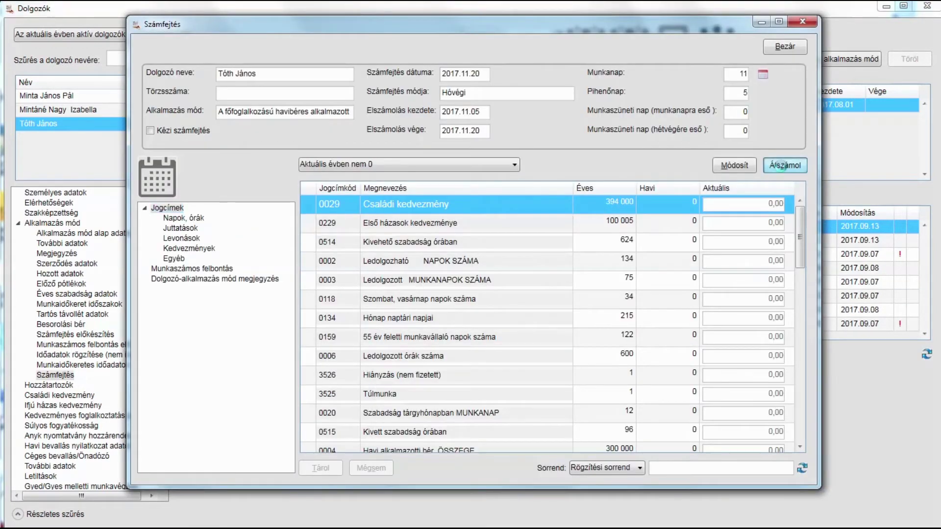
# Recalculate the 2017.11.20 payroll run, review its pay items down the list, and close the payroll window.
pyautogui.click(780, 167)
pyautogui.click(495, 305)
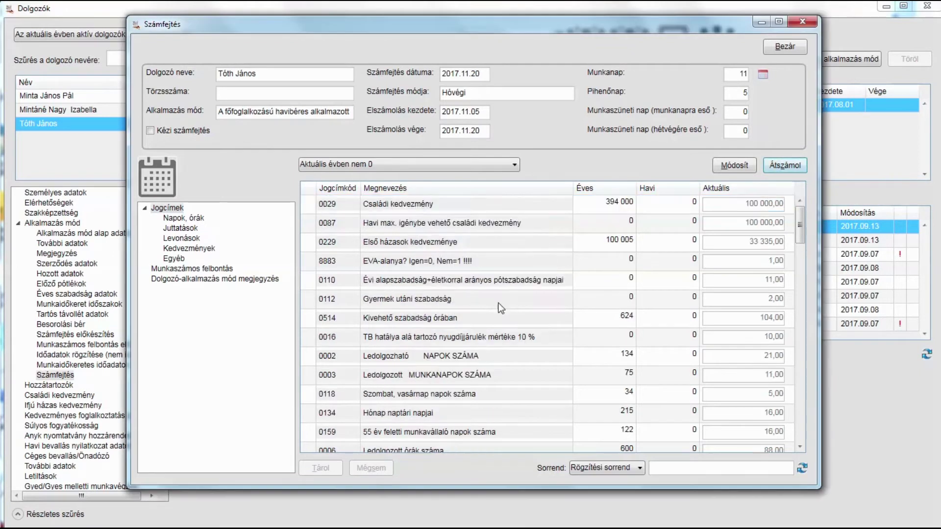
pyautogui.scroll(-10, 519, 294)
pyautogui.click(772, 47)
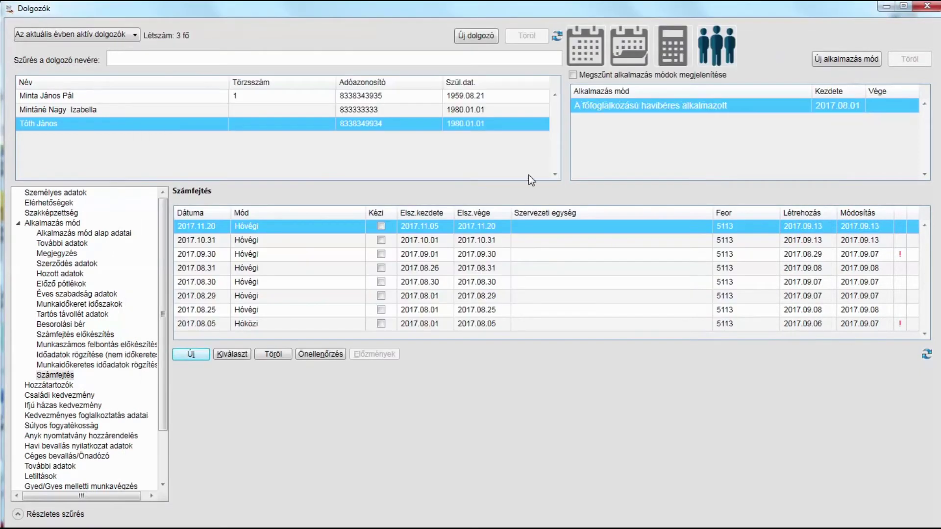
# Create and store another Hóvégi payroll run dated 2017.11.30.
pyautogui.click(192, 355)
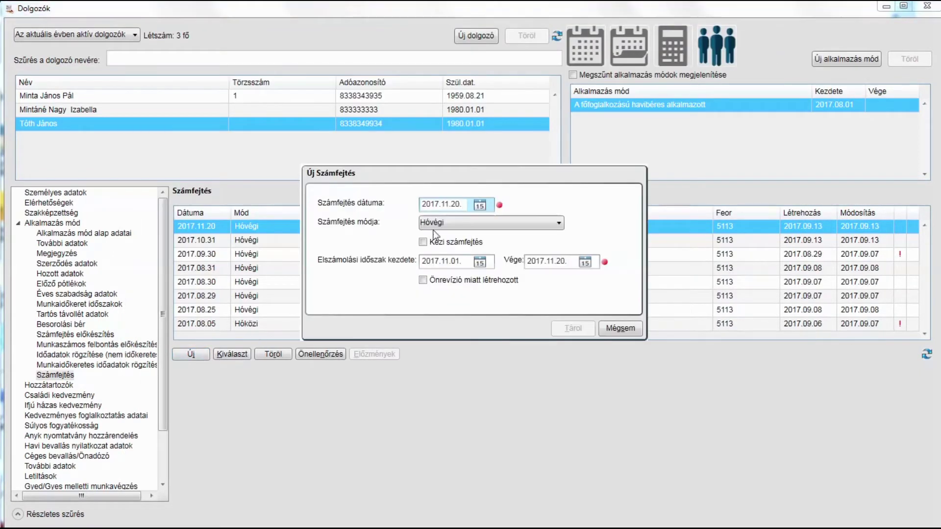
pyautogui.press('BackSpace')
pyautogui.write('3')
pyautogui.press('Tab')
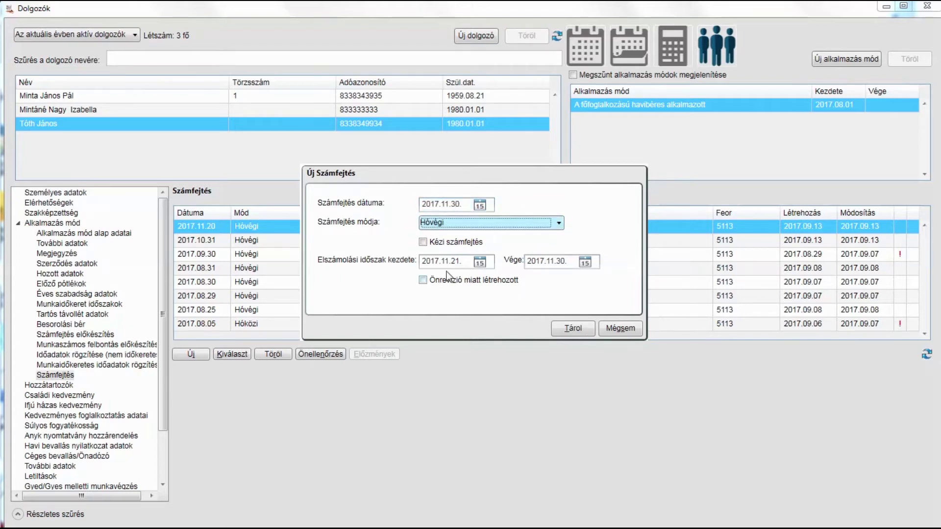
pyautogui.click(563, 329)
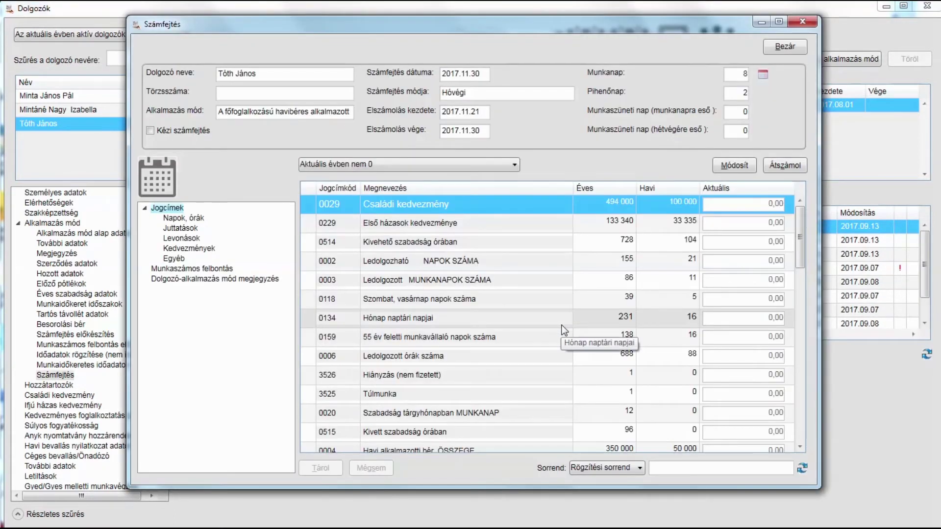
# Recalculate the 2017.11.30 payroll run and close its payroll window.
pyautogui.click(771, 169)
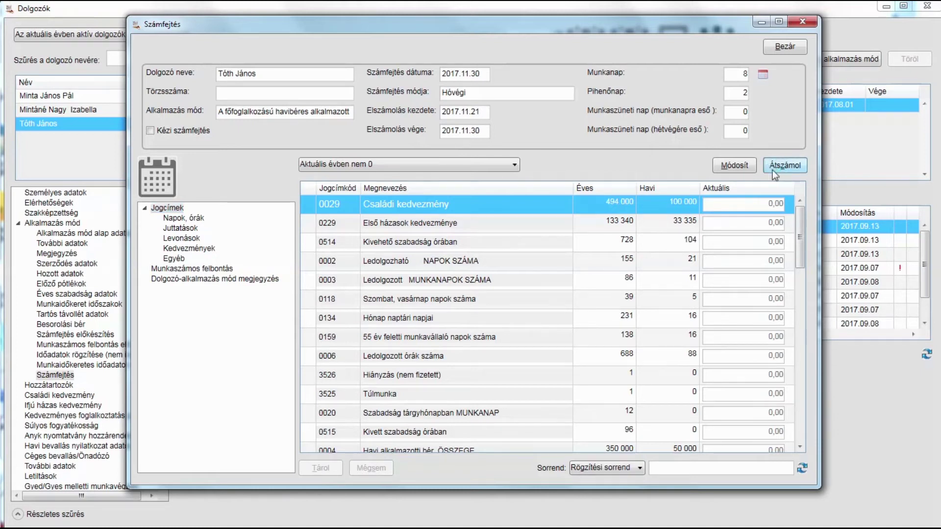
pyautogui.click(510, 301)
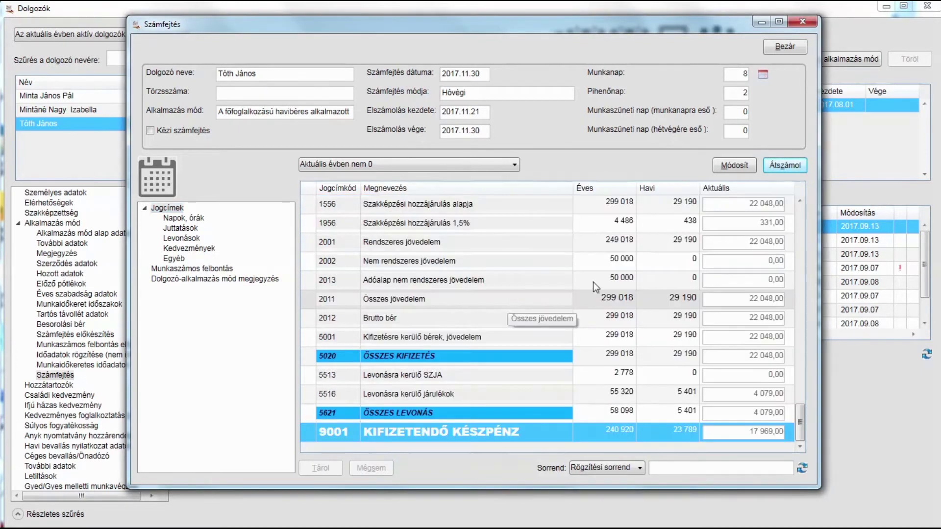
pyautogui.click(785, 47)
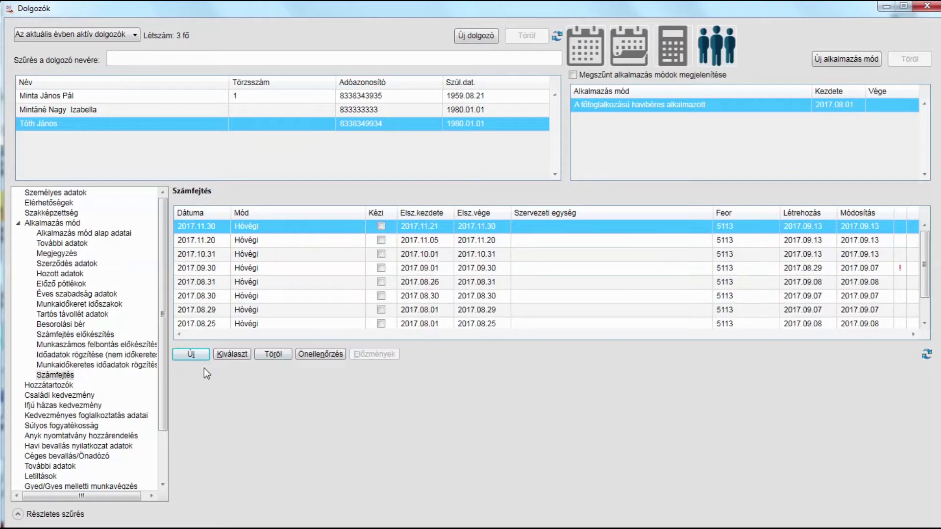
# Start a new Hóvégi payroll run and set its payroll date to 2017.12.25.
pyautogui.click(191, 355)
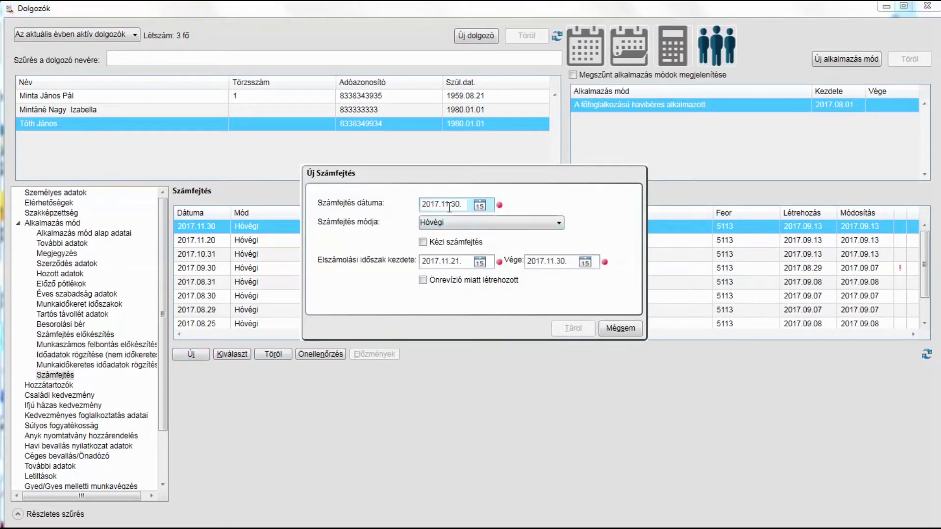
pyautogui.press('BackSpace')
pyautogui.write('2')
pyautogui.press('Right')
pyautogui.press('BackSpace')
pyautogui.press('Delete')
pyautogui.write('25')
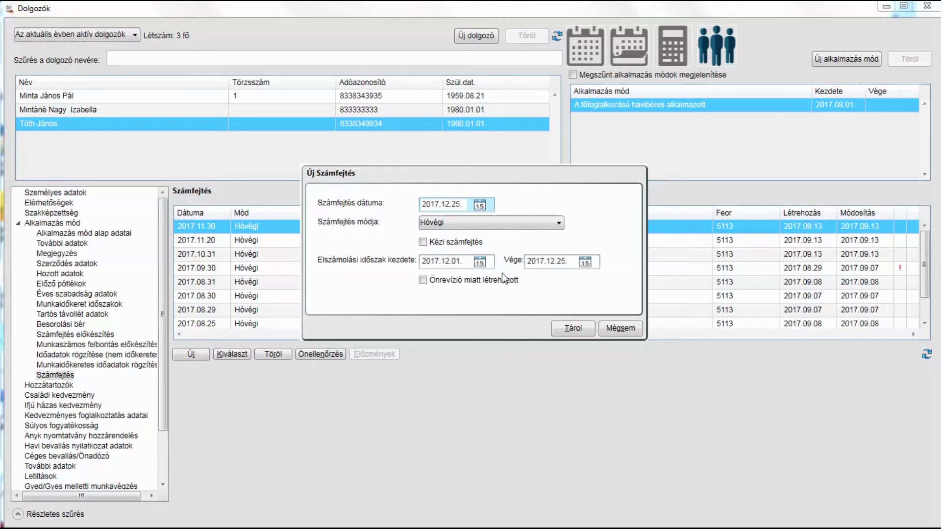
# Set the end of the accounting period to 2017.12.31 and store the December payroll run.
pyautogui.click(554, 264)
pyautogui.press('BackSpace')
pyautogui.press('Delete')
pyautogui.write('3')
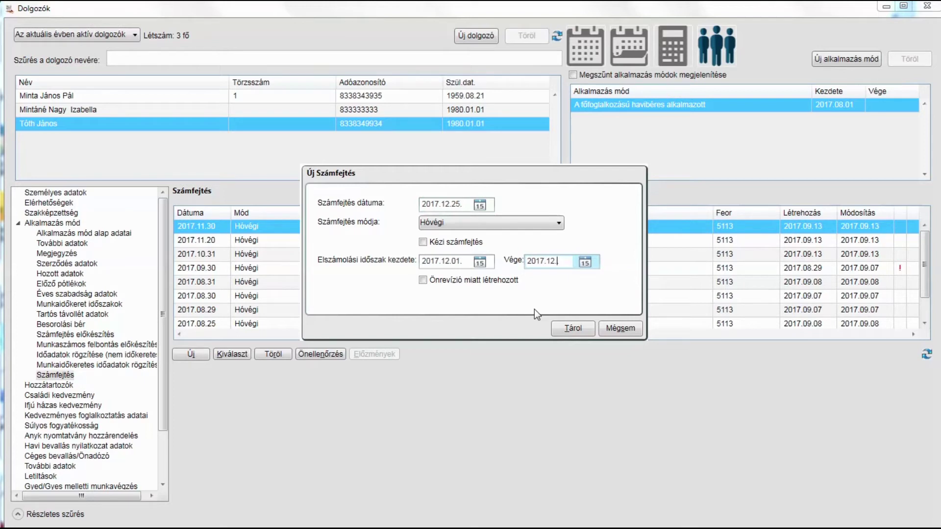
pyautogui.write('1.')
pyautogui.click(571, 328)
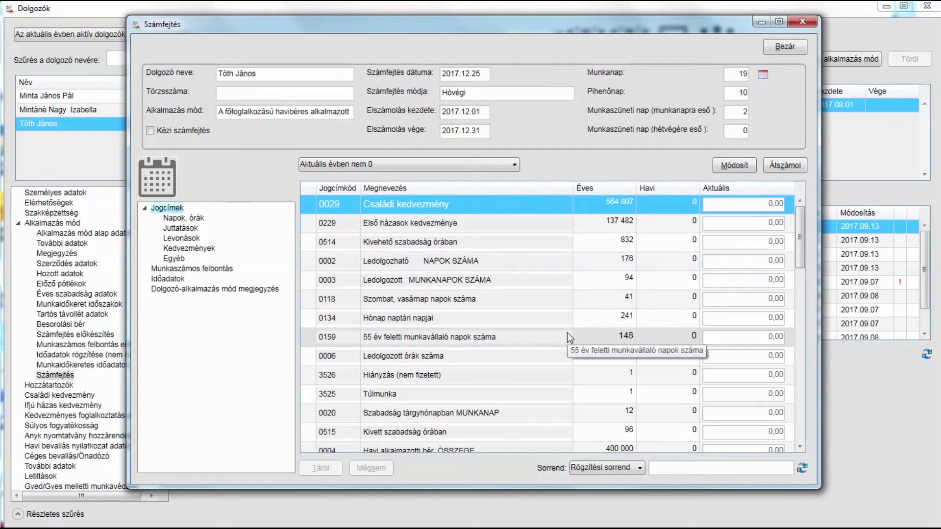
# Recalculate the 2017.12.25 payroll run and close its payroll window.
pyautogui.click(788, 171)
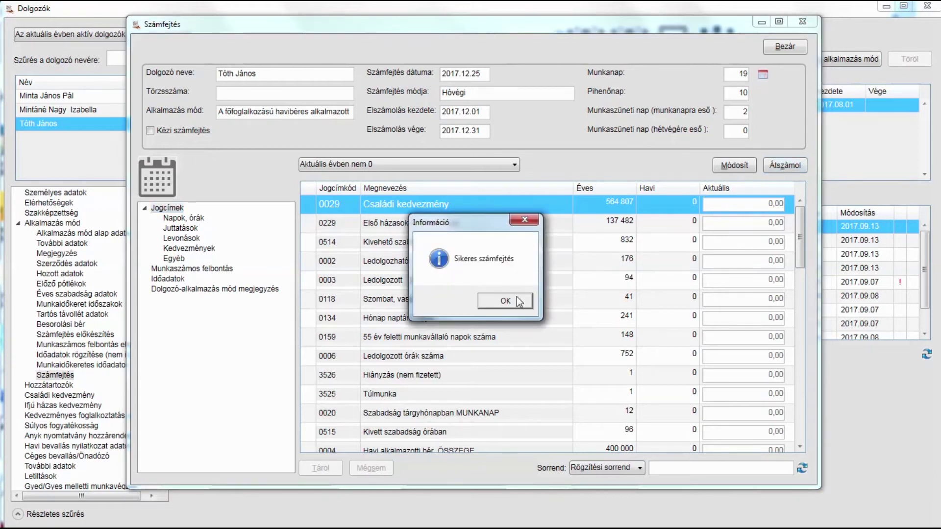
pyautogui.click(519, 301)
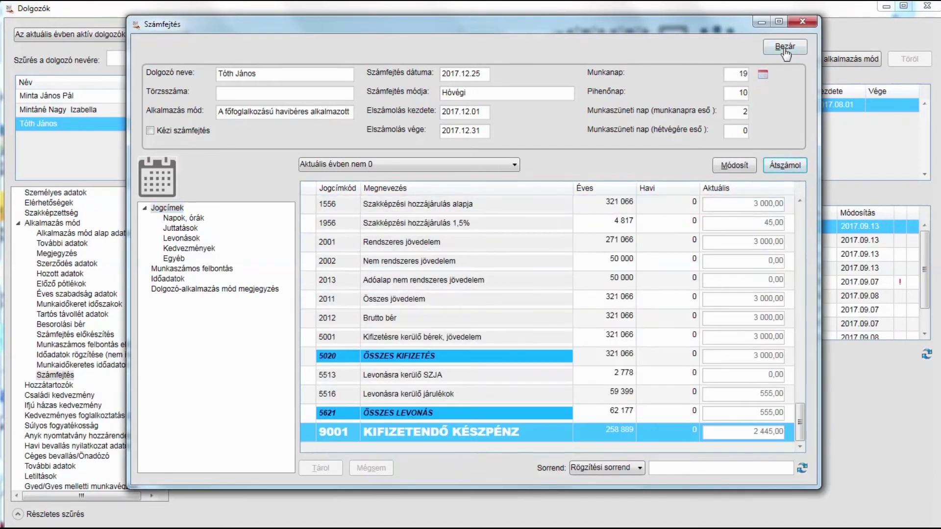
pyautogui.click(785, 49)
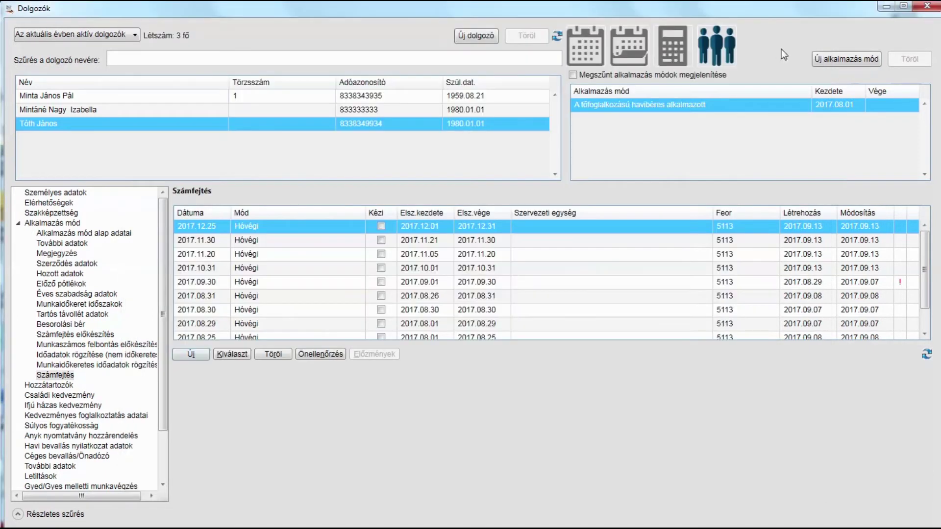
# Try to enter another Hóvégi payroll run dated 2017.12.31 with an adjusted accounting period start, and cancel it.
pyautogui.click(193, 355)
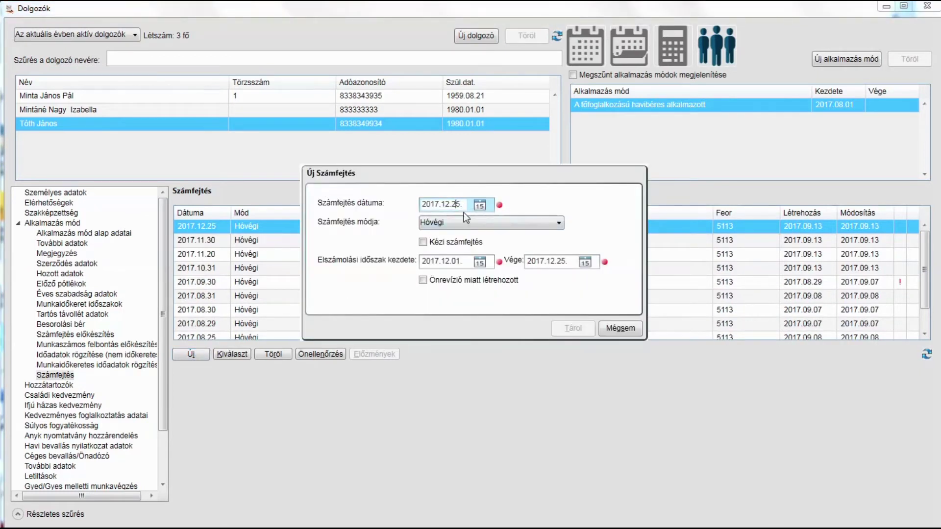
pyautogui.press('BackSpace')
pyautogui.press('Delete')
pyautogui.press('Delete')
pyautogui.write('31')
pyautogui.press('Tab')
pyautogui.press('Tab')
pyautogui.press('Tab')
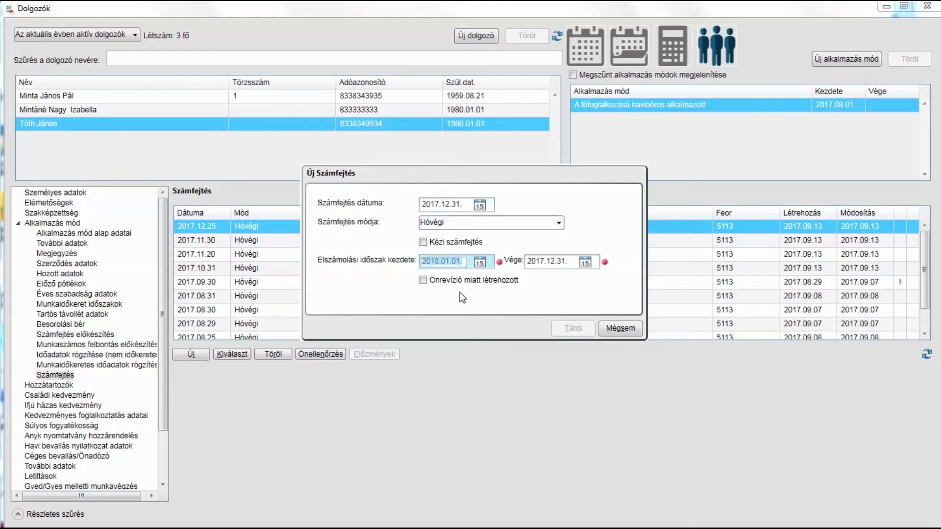
pyautogui.click(437, 261)
pyautogui.write('7.12')
pyautogui.click(620, 328)
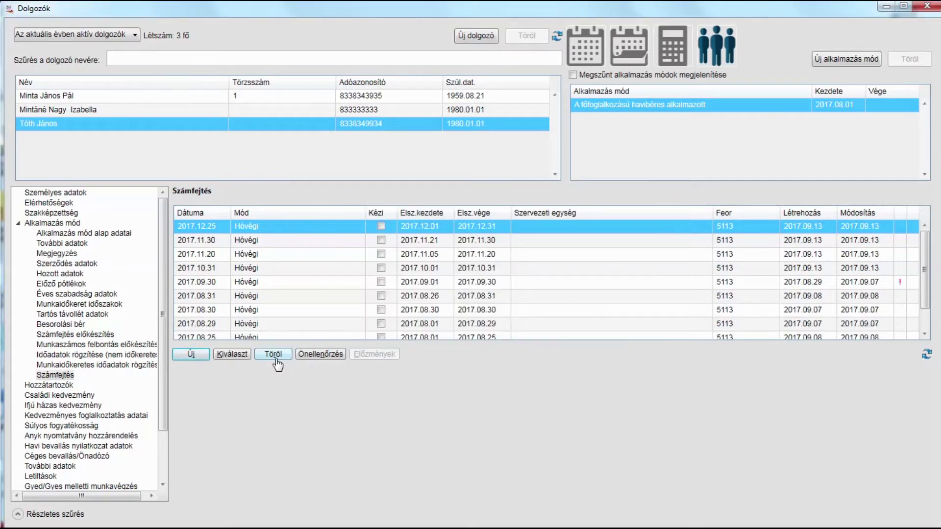
# Try a 2017.12.31 payroll run with Önrevízió miatt létrehozott, cancel it, and dismiss the Önellenőrzés request for the 2017.12.25 run.
pyautogui.click(201, 356)
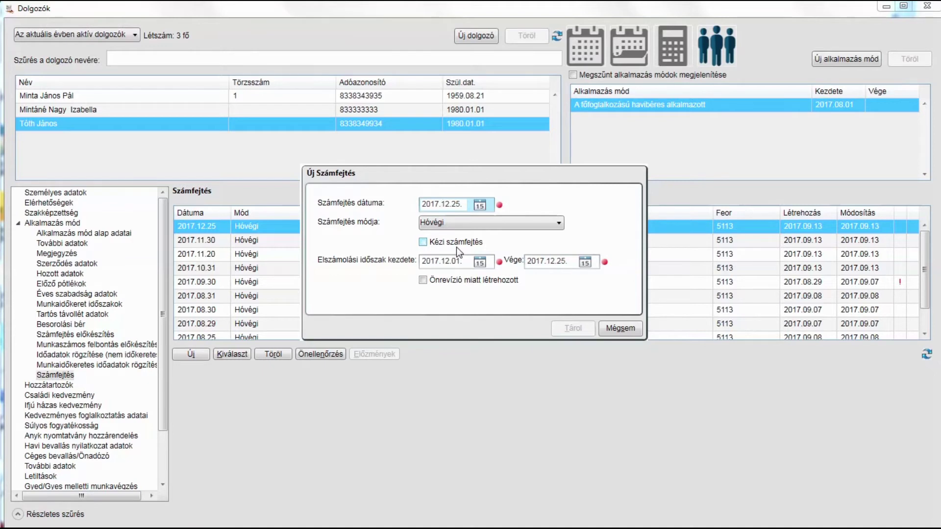
pyautogui.write('31')
pyautogui.press('Tab')
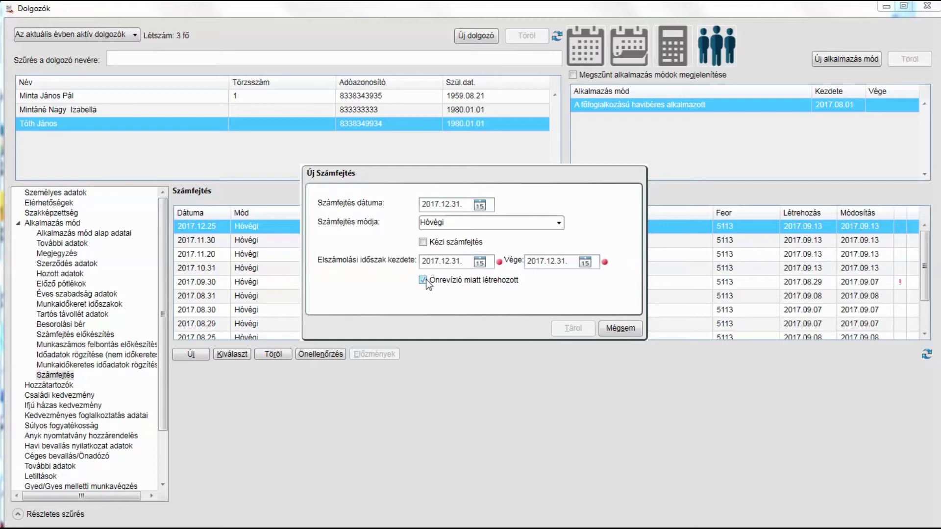
pyautogui.click(426, 280)
pyautogui.click(621, 329)
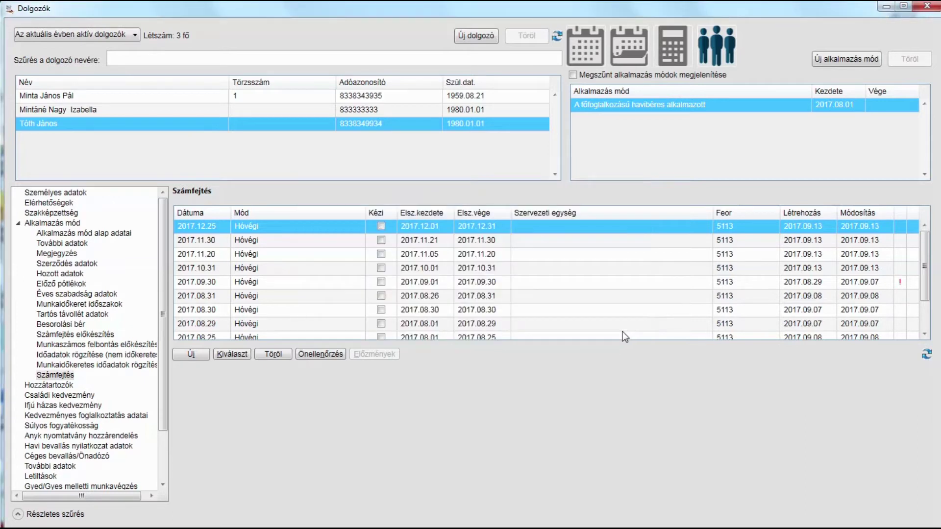
pyautogui.click(317, 355)
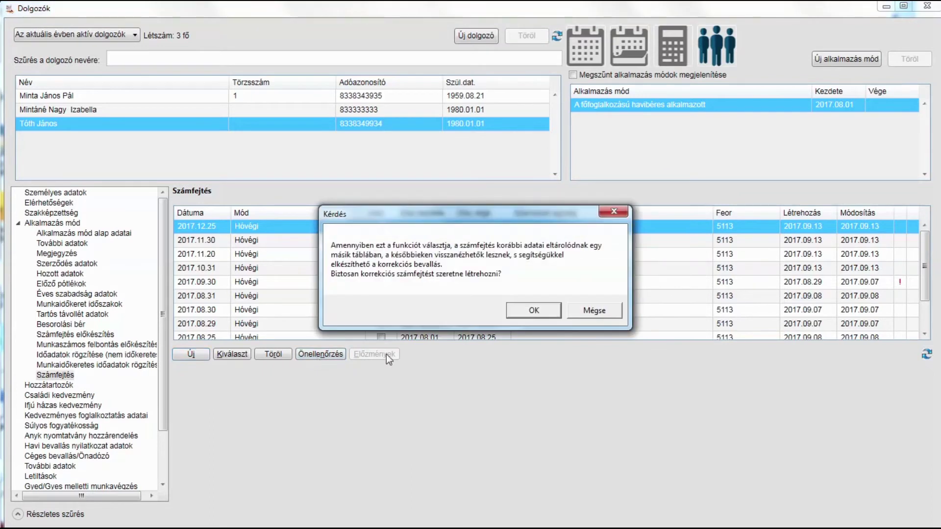
pyautogui.click(595, 313)
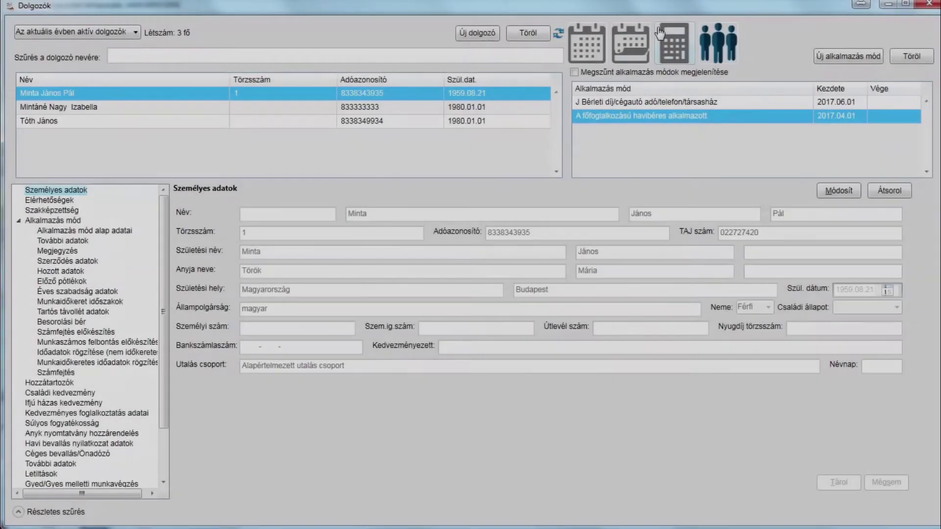
# Start a new Hóvégi payroll run dated 2017.07.15 for the first employee's full-time monthly employment.
pyautogui.click(672, 43)
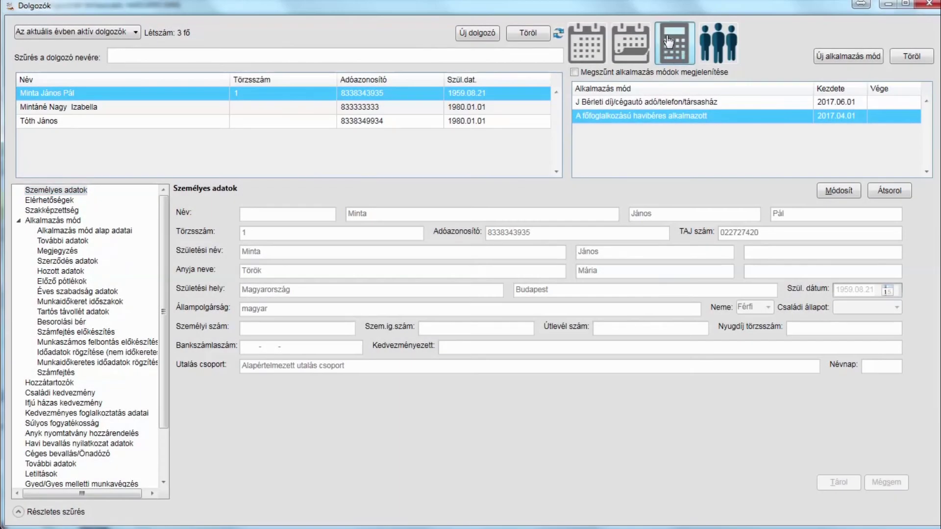
pyautogui.click(192, 352)
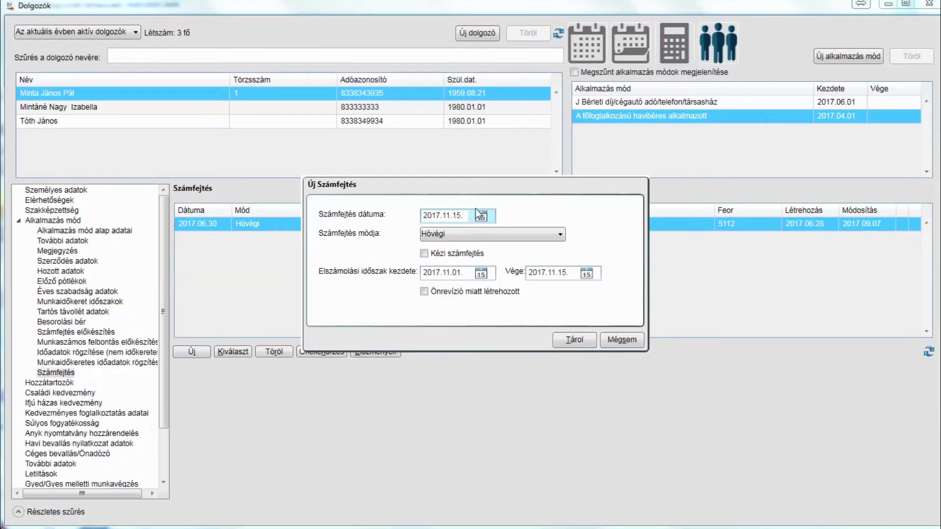
pyautogui.click(445, 215)
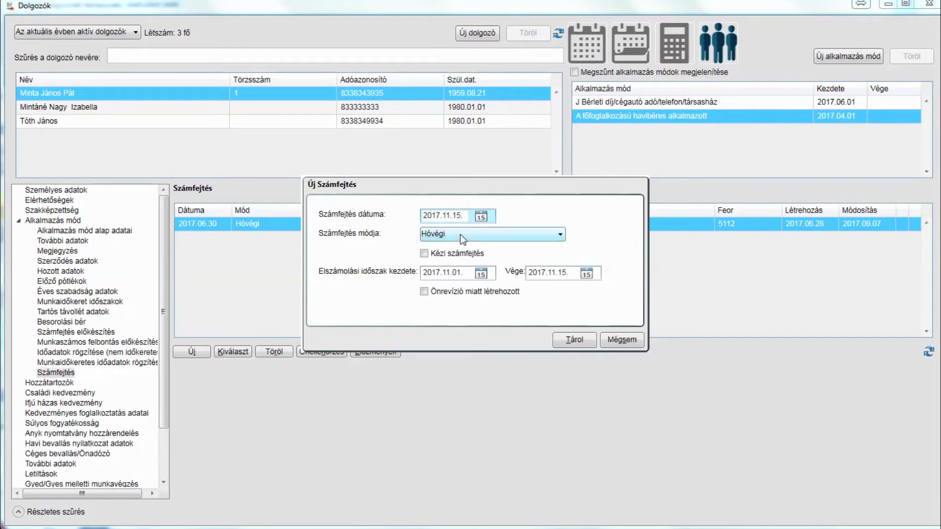
pyautogui.write('07')
pyautogui.press('Tab')
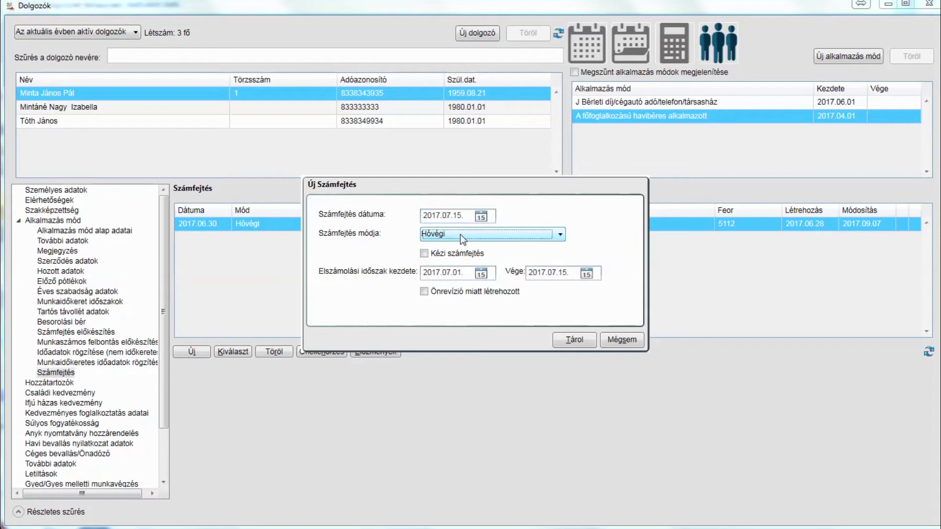
pyautogui.click(460, 234)
pyautogui.click(458, 255)
pyautogui.click(462, 240)
pyautogui.click(460, 246)
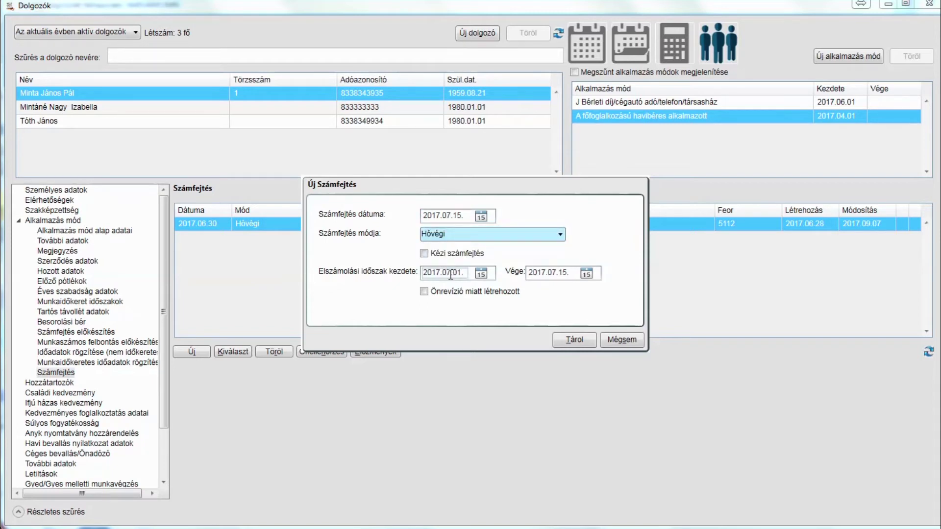
# Set the new run's accounting period to 2017.07.10 through 2017.07.15.
pyautogui.click(461, 273)
pyautogui.press('BackSpace')
pyautogui.press('BackSpace')
pyautogui.press('BackSpace')
pyautogui.write('10.')
pyautogui.press('Tab')
pyautogui.write('2017.07.10.')
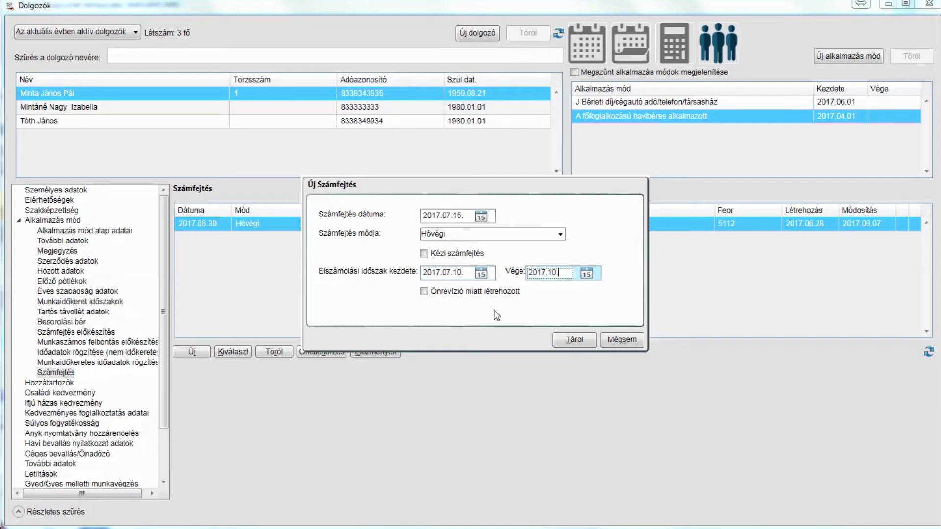
pyautogui.press('BackSpace')
pyautogui.press('BackSpace')
pyautogui.press('BackSpace')
pyautogui.write('07.15')
pyautogui.press('Tab')
# Set the start of the accounting period to 2017.07.01 and store the July payroll run.
pyautogui.click(452, 273)
pyautogui.press('Delete')
pyautogui.press('Delete')
pyautogui.press('Delete')
pyautogui.write('01')
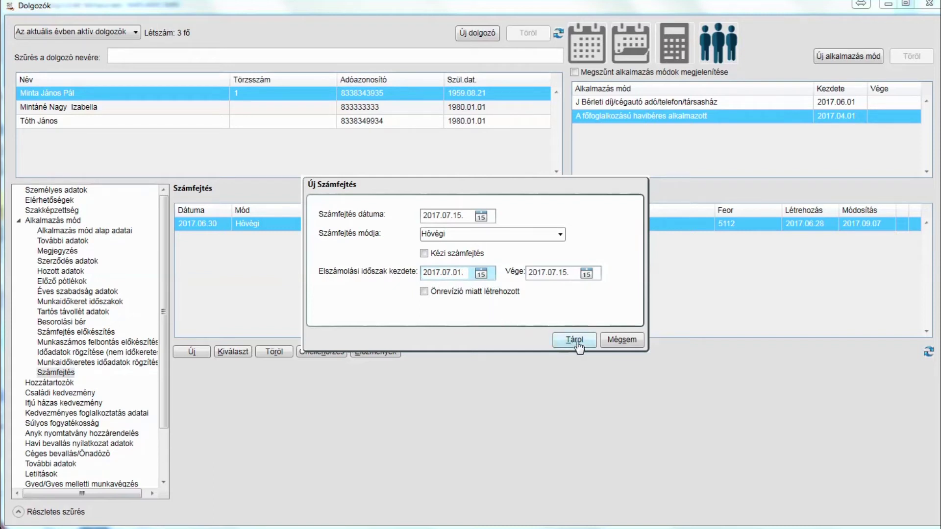
pyautogui.click(579, 346)
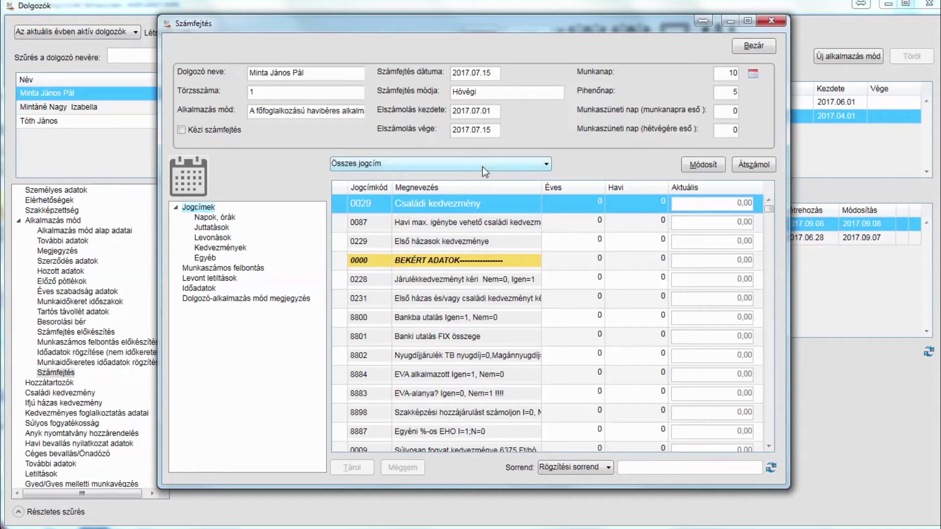
# Compare the pay items in the Testreszabott nézet, Aktuális évben nem 0 and Aktuális számfejtésben nem 0 views, returning to Összes jogcím.
pyautogui.click(482, 167)
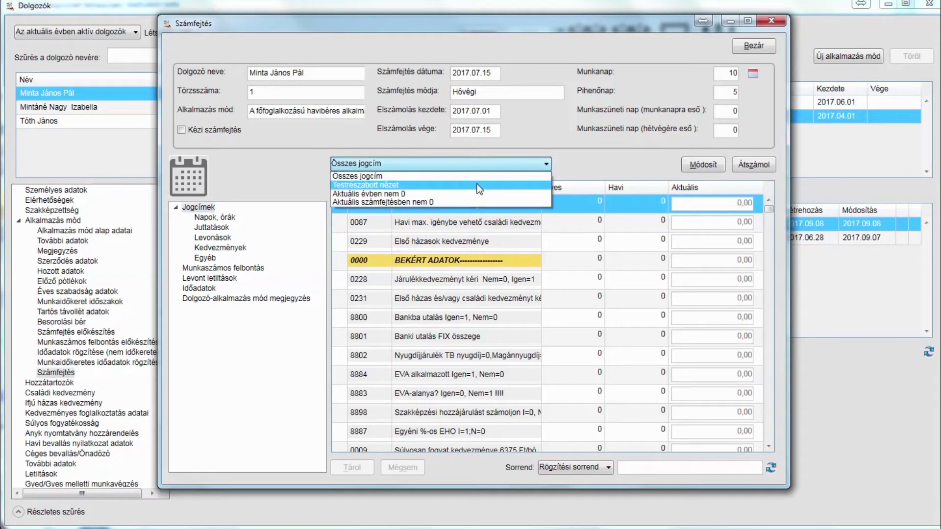
pyautogui.click(477, 184)
pyautogui.click(477, 166)
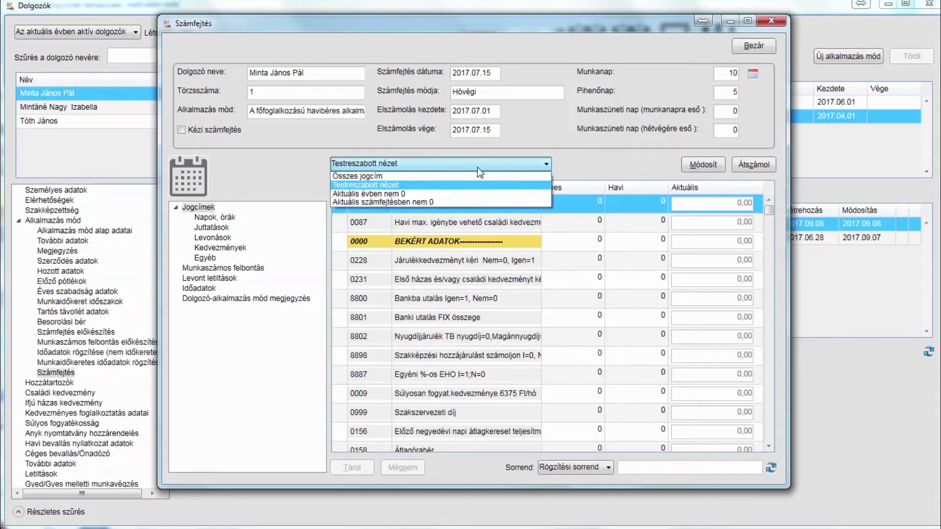
pyautogui.click(471, 193)
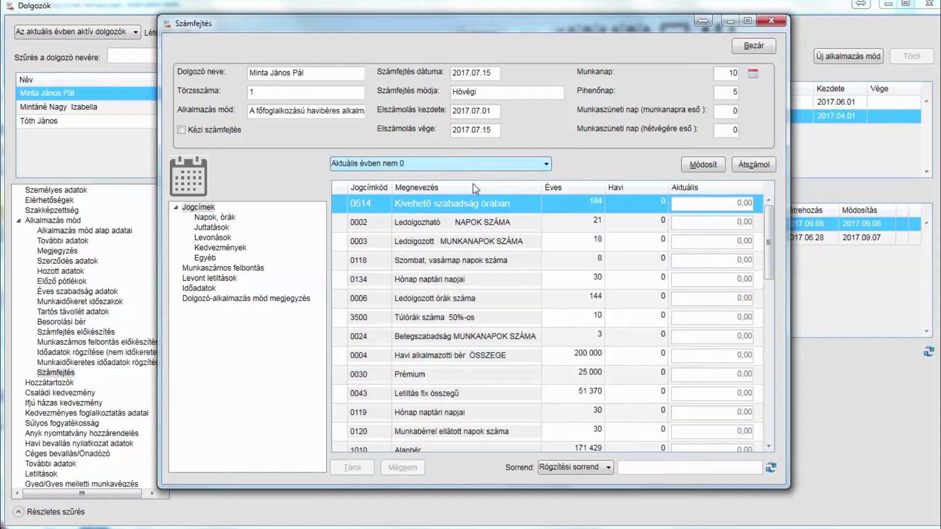
pyautogui.click(481, 169)
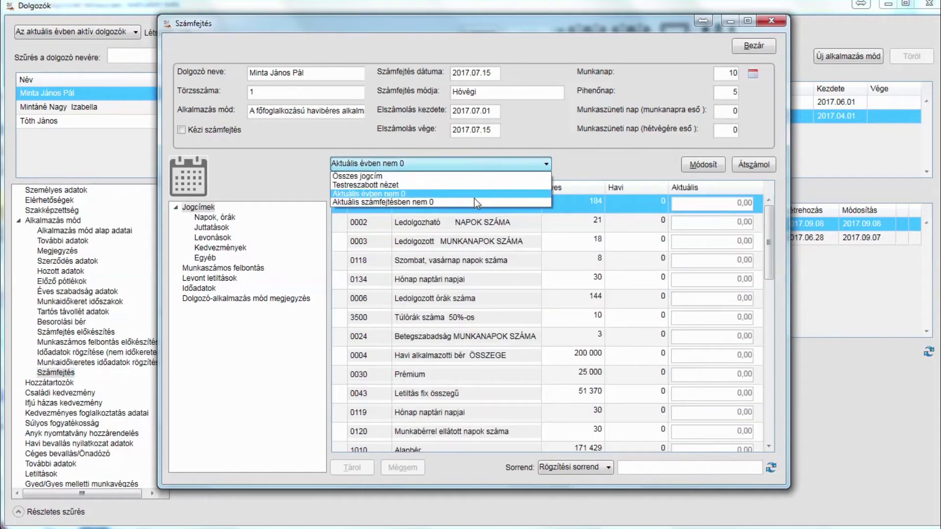
pyautogui.click(473, 201)
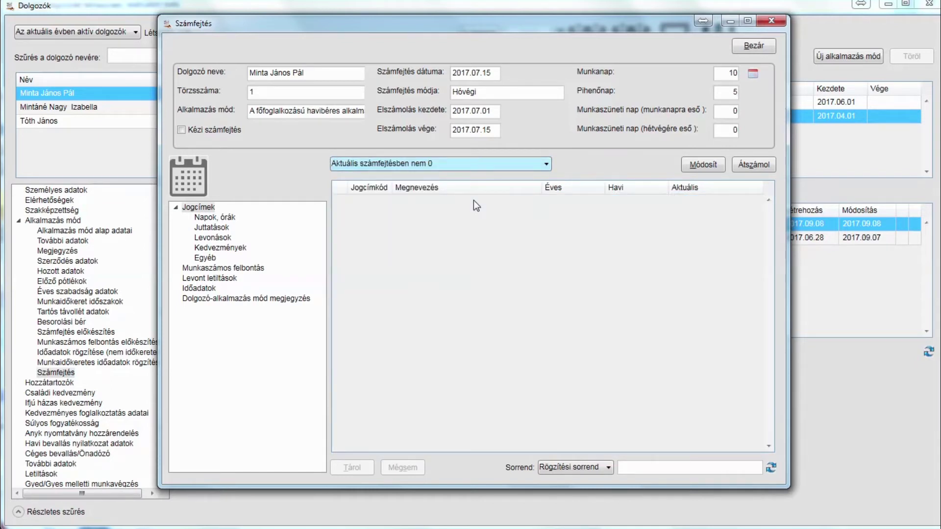
pyautogui.click(467, 167)
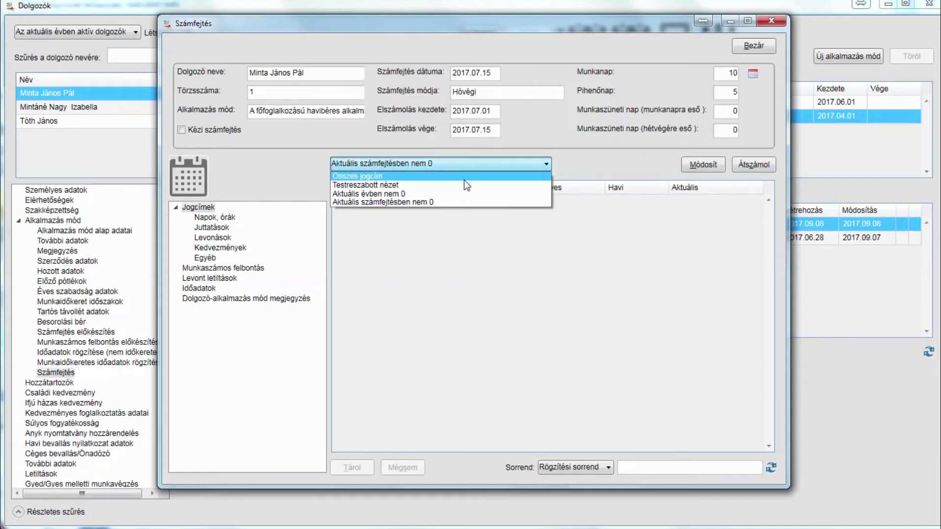
pyautogui.click(463, 179)
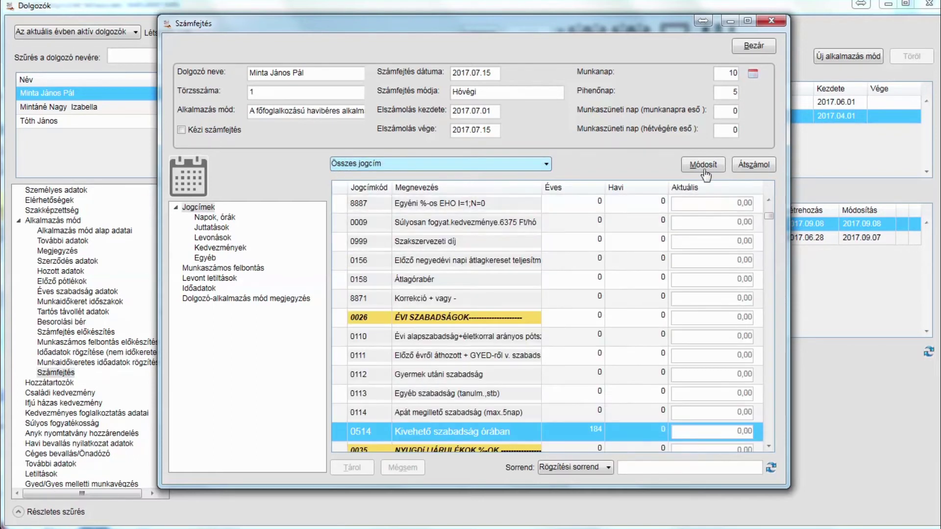
# Set the current Teljesítménybér amount to 5000, store the change and recalculate the 2017.07.15 payroll run.
pyautogui.click(704, 166)
pyautogui.scroll(-4, 707, 287)
pyautogui.click(687, 298)
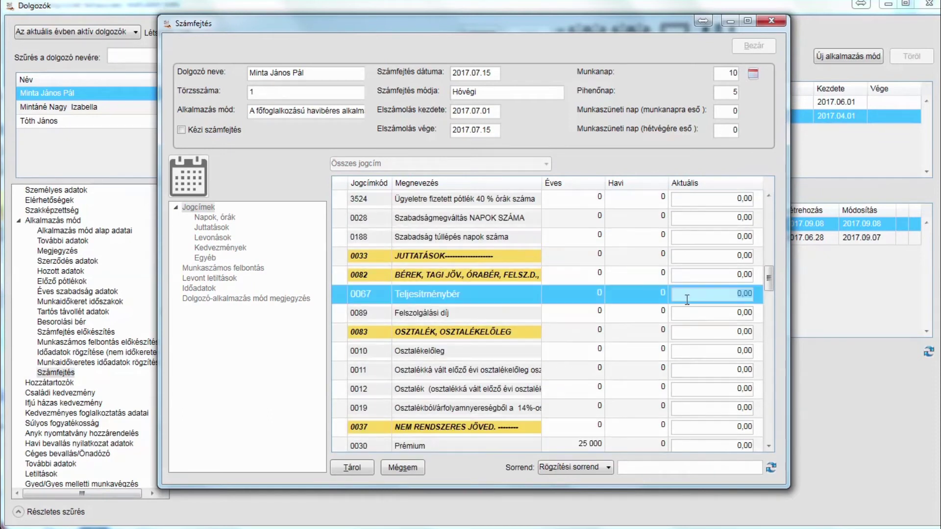
pyautogui.write('5000')
pyautogui.press('Return')
pyautogui.click(371, 467)
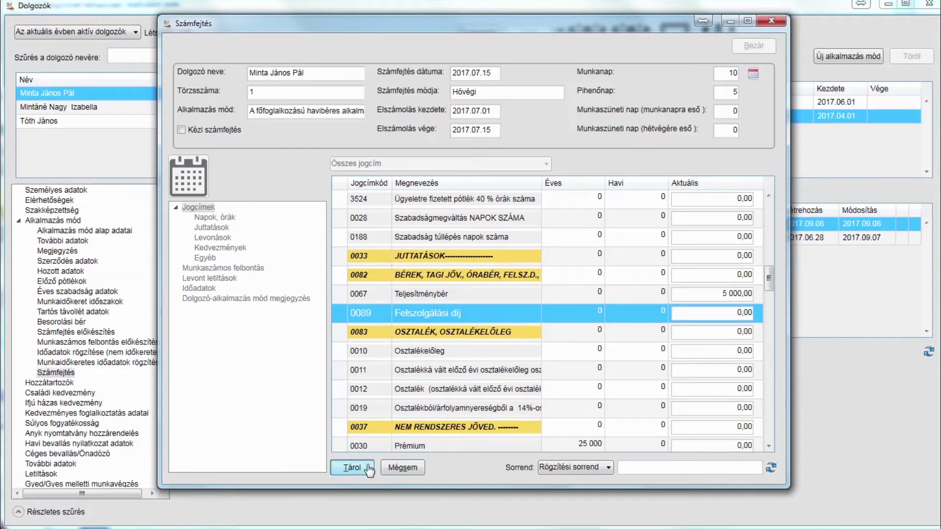
pyautogui.click(748, 164)
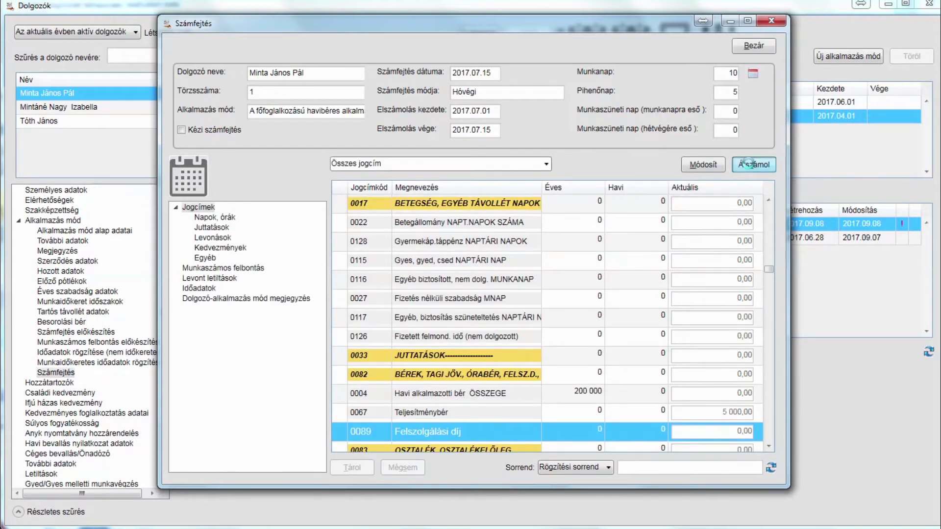
pyautogui.click(494, 301)
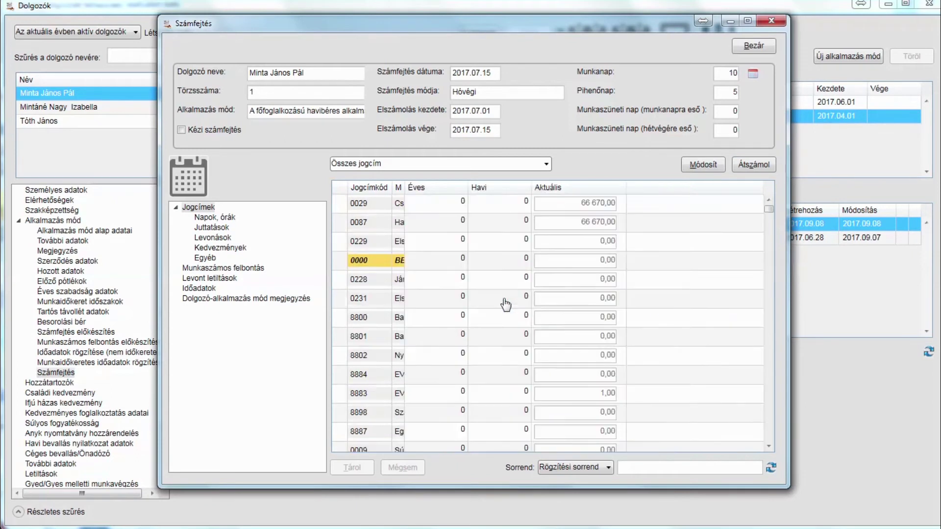
# Review the calculated pay items in the Aktuális évben nem 0 view and close the payroll window.
pyautogui.scroll(10, 513, 299)
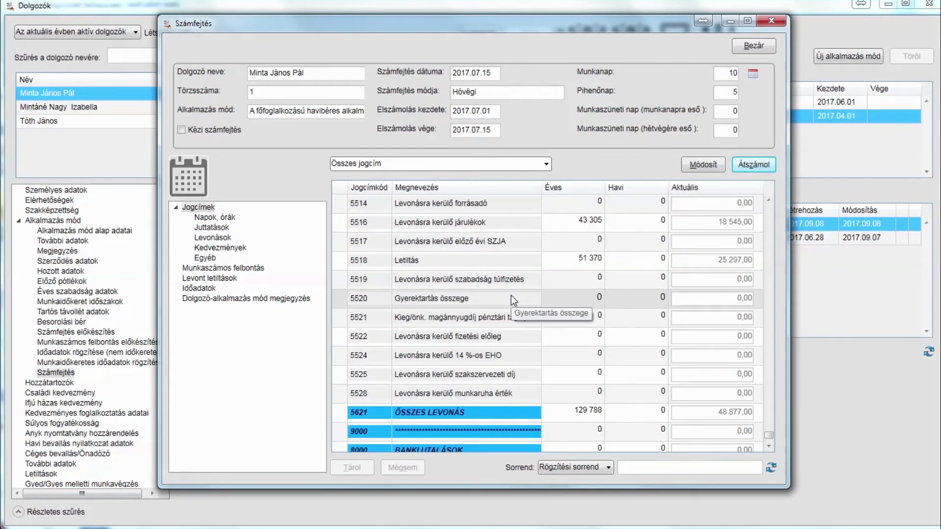
pyautogui.scroll(5, 513, 290)
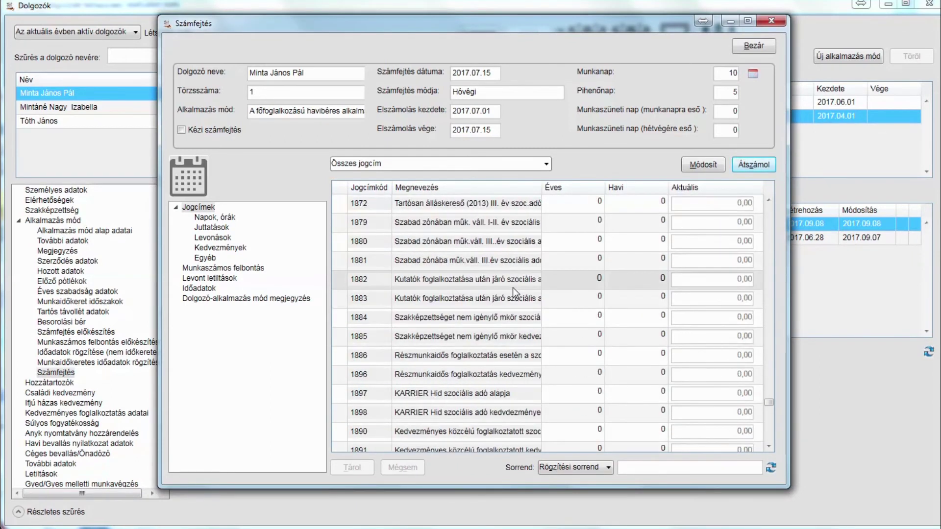
pyautogui.click(490, 195)
pyautogui.scroll(15, 663, 244)
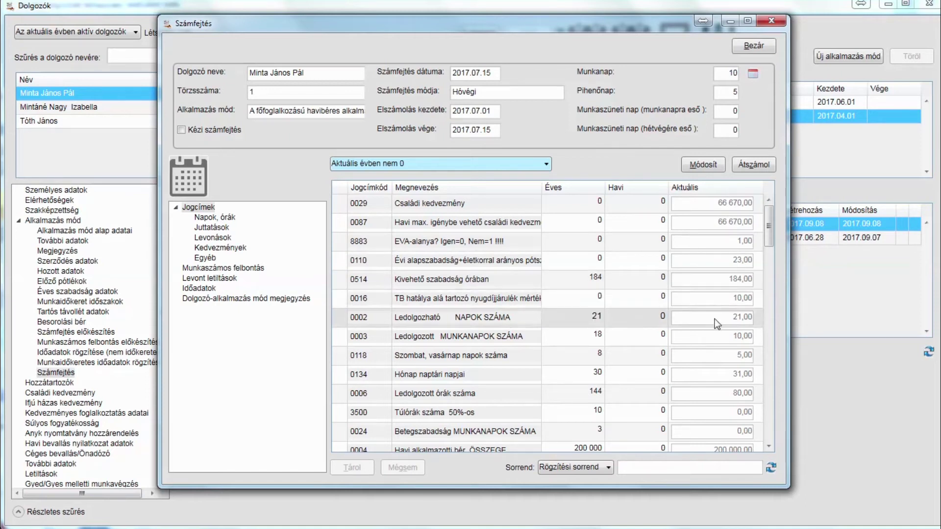
pyautogui.click(714, 335)
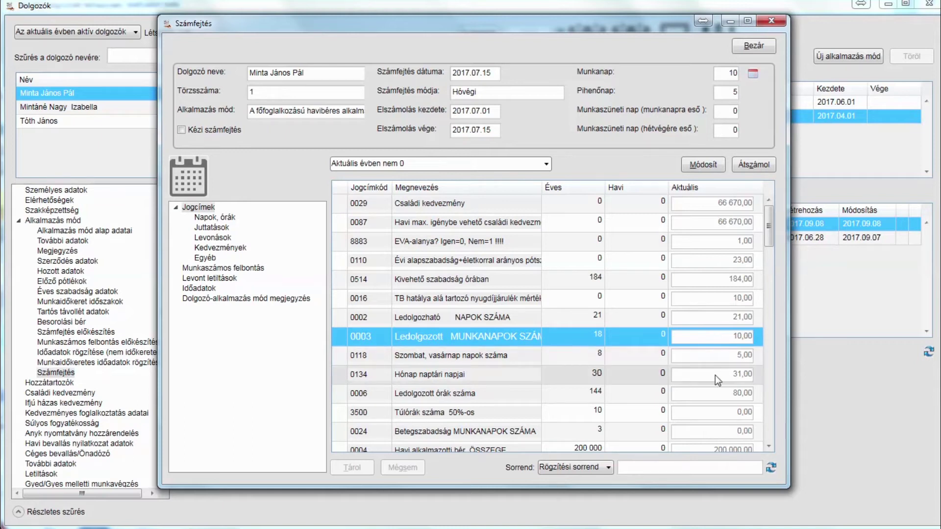
pyautogui.scroll(-1, 707, 339)
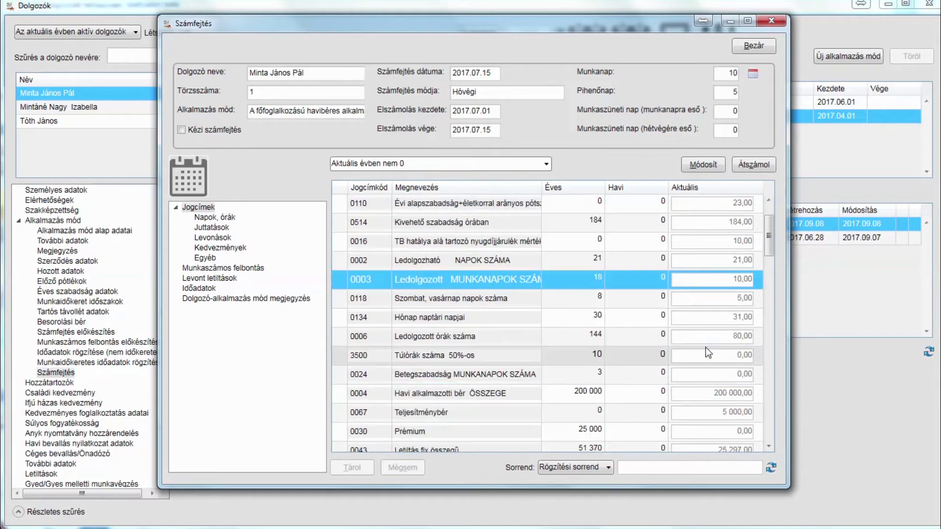
pyautogui.scroll(-10, 708, 353)
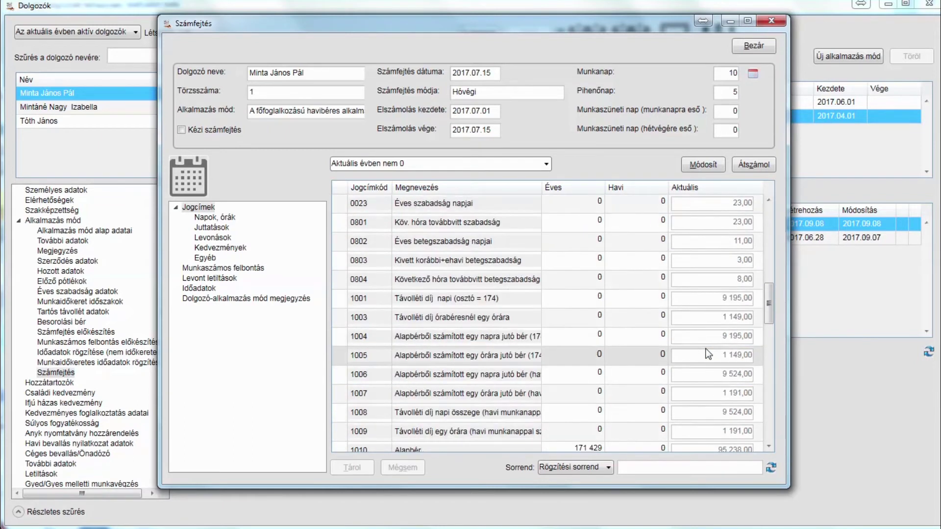
pyautogui.scroll(-5, 707, 354)
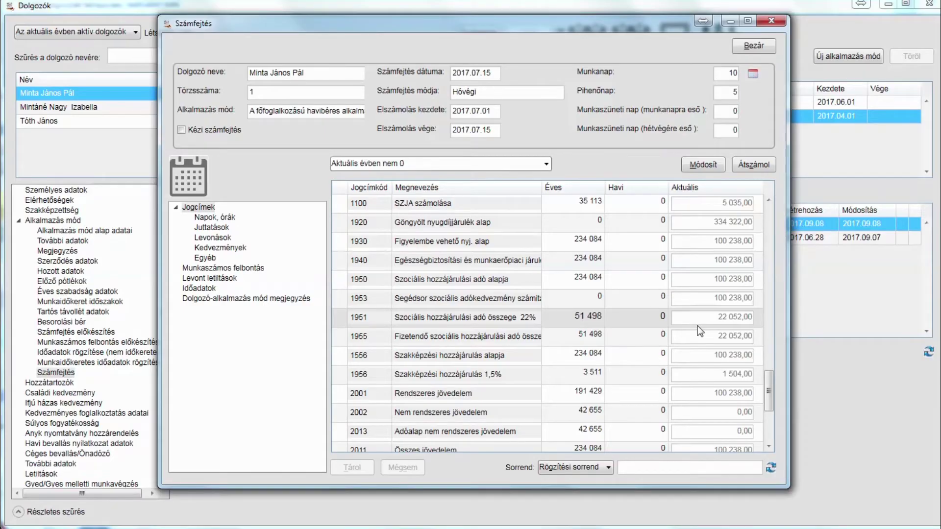
pyautogui.click(765, 51)
pyautogui.click(527, 298)
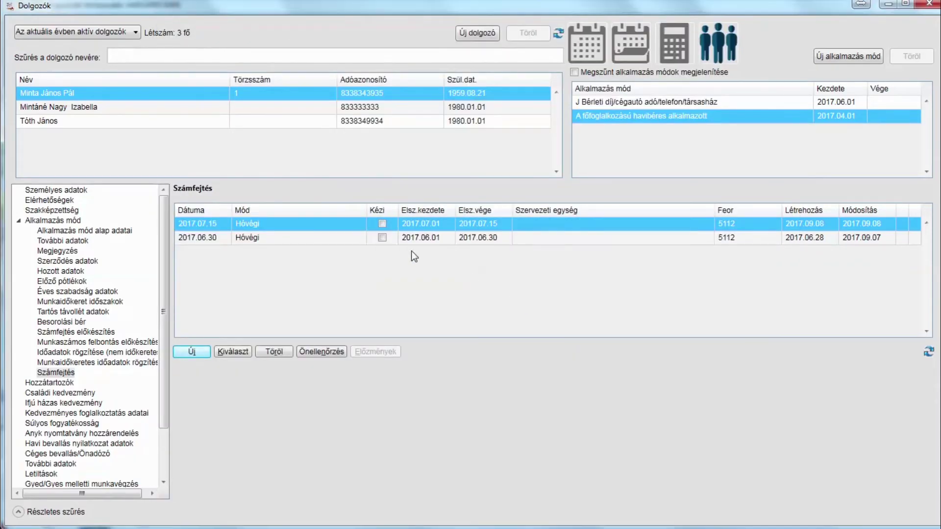
# Create and store a new Hóvégi payroll run dated 2017.07.31 for the accounting period 2017.07.16 to 2017.07.31.
pyautogui.click(192, 352)
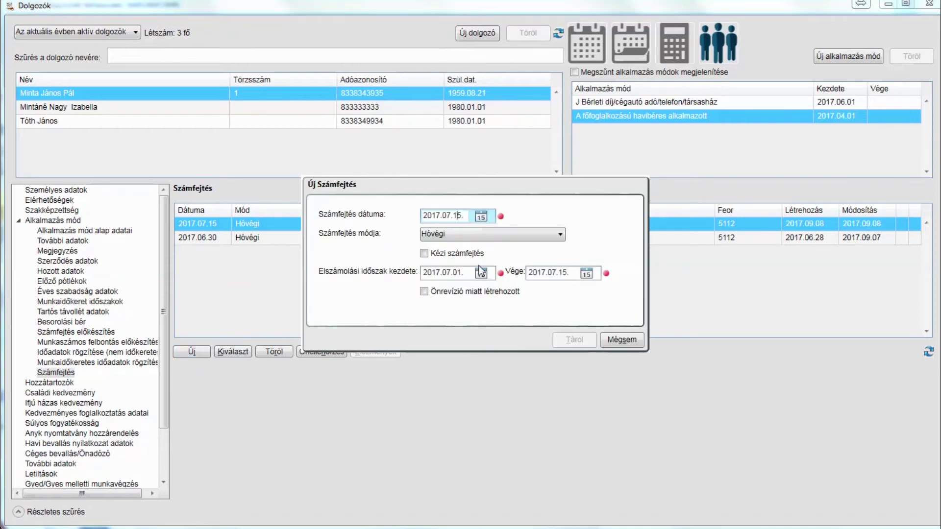
pyautogui.write('31')
pyautogui.press('Tab')
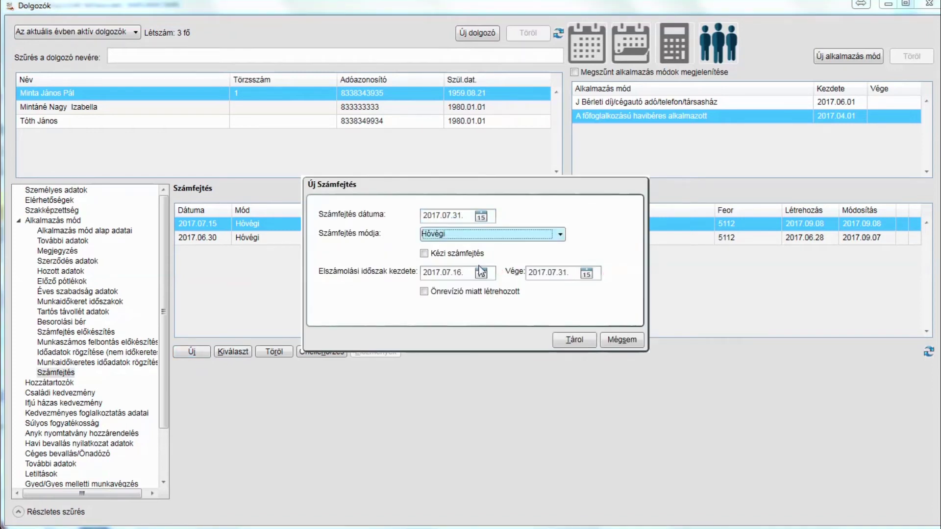
pyautogui.click(454, 276)
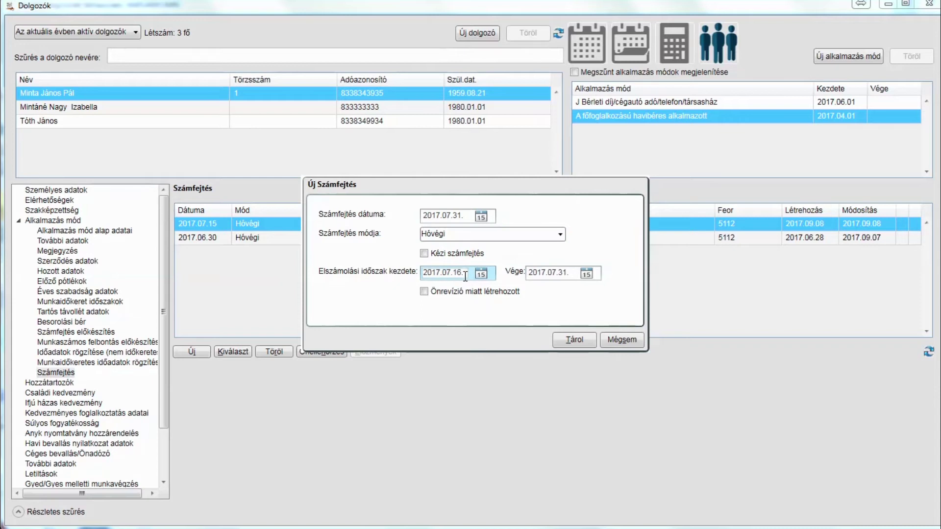
pyautogui.click(572, 343)
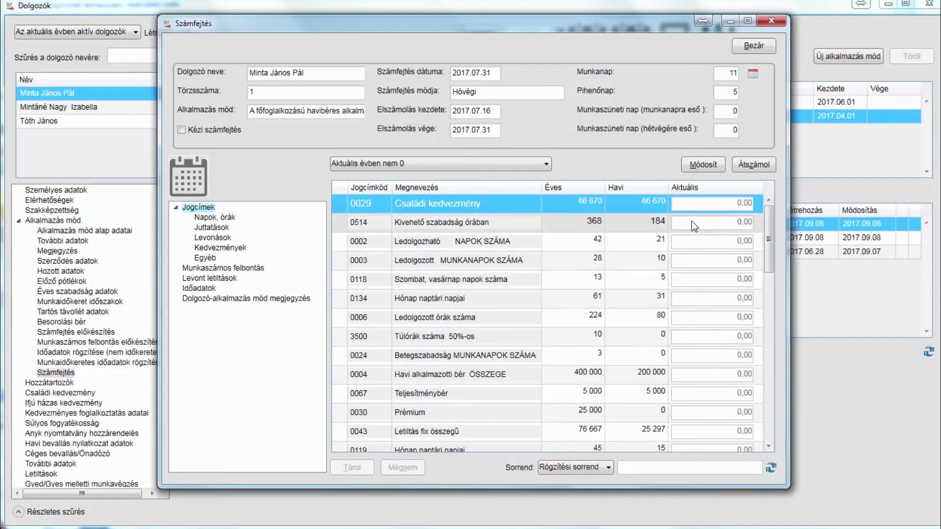
# Set the current Teljesítménybér amount to 3000, store the change and recalculate the 2017.07.31 payroll run.
pyautogui.click(704, 166)
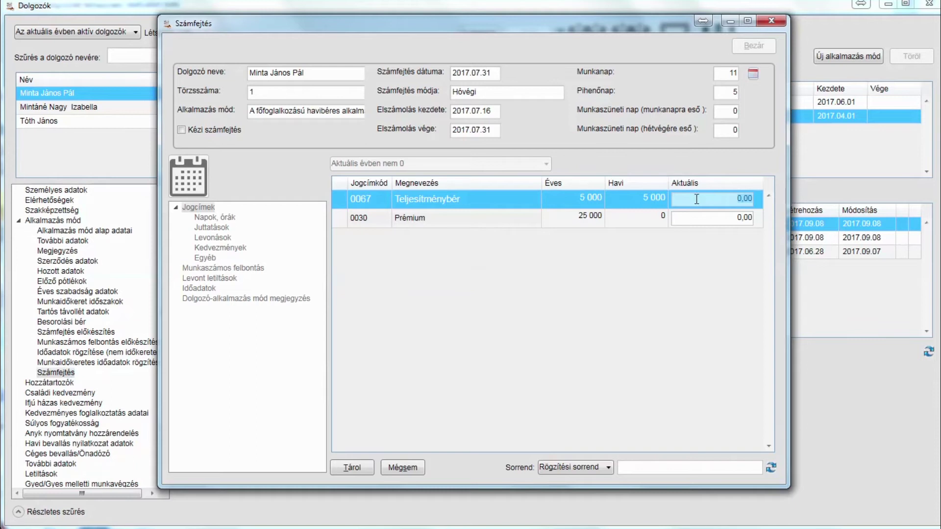
pyautogui.click(712, 198)
pyautogui.write('300')
pyautogui.press('Down')
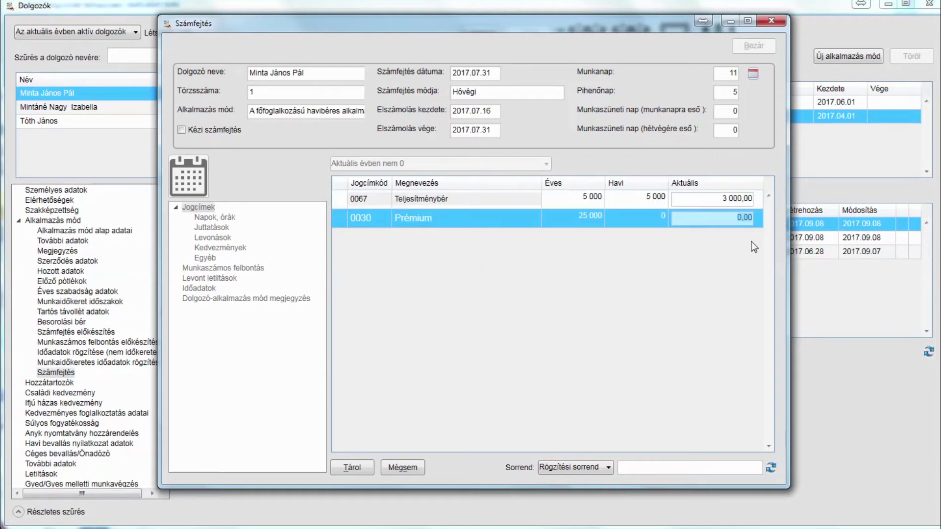
pyautogui.click(369, 473)
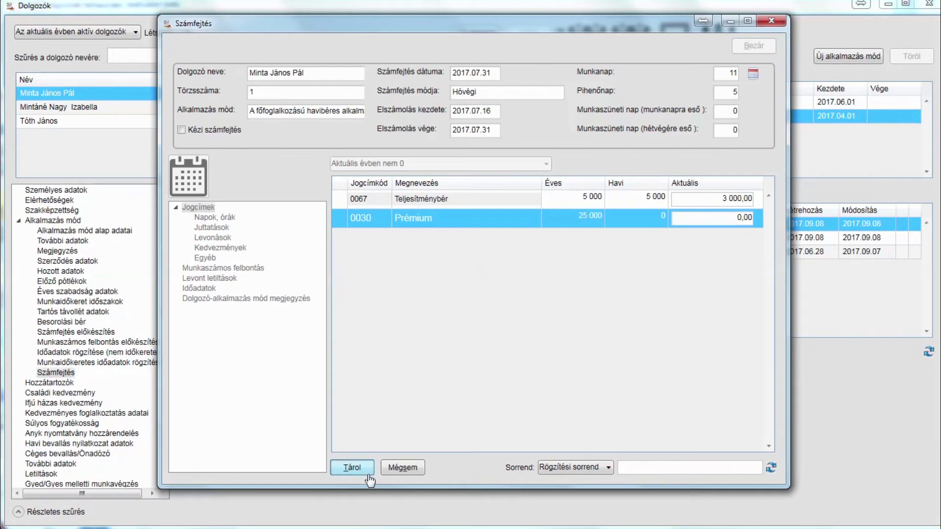
pyautogui.click(754, 165)
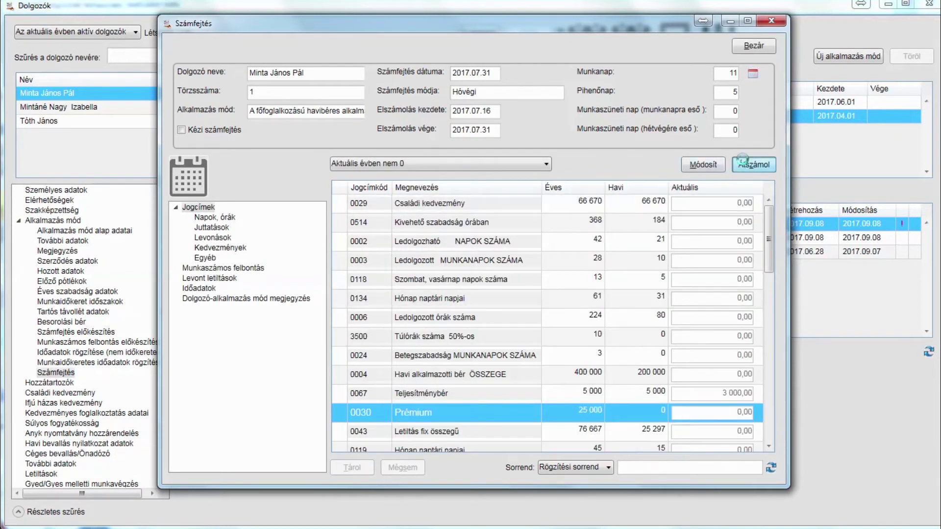
pyautogui.click(492, 305)
# Review the calculated pay items down to KIFIZETENDŐ KÉSZPÉNZ and close the payroll run without recalculating it again.
pyautogui.moveTo(769, 419); pyautogui.dragTo(781, 235)
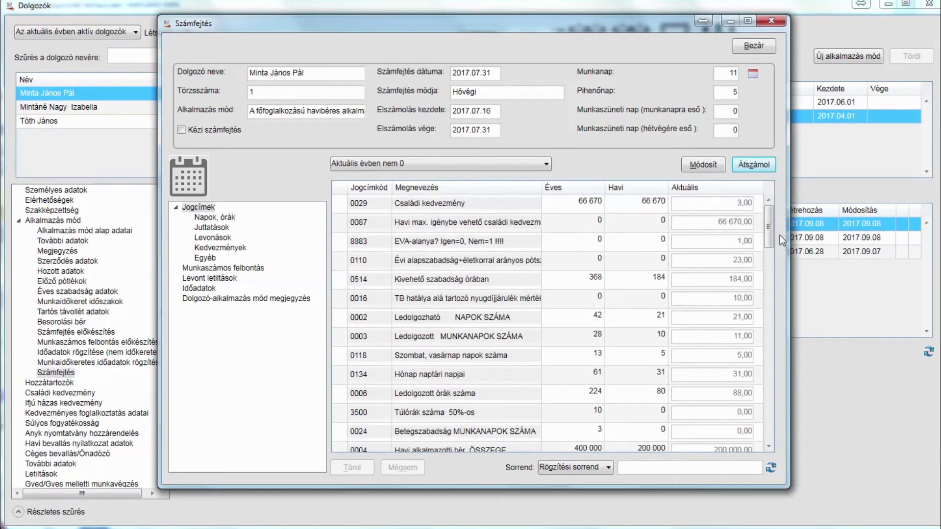
pyautogui.click(692, 338)
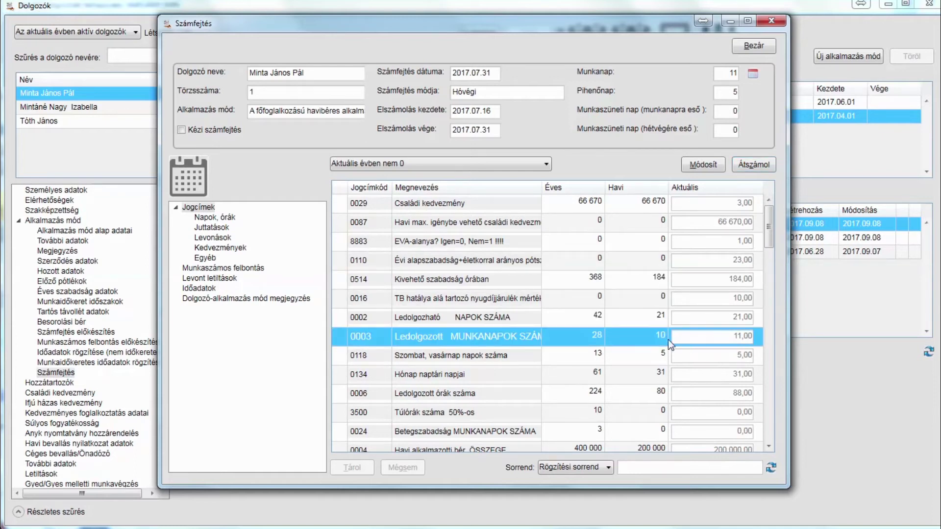
pyautogui.scroll(-10, 696, 342)
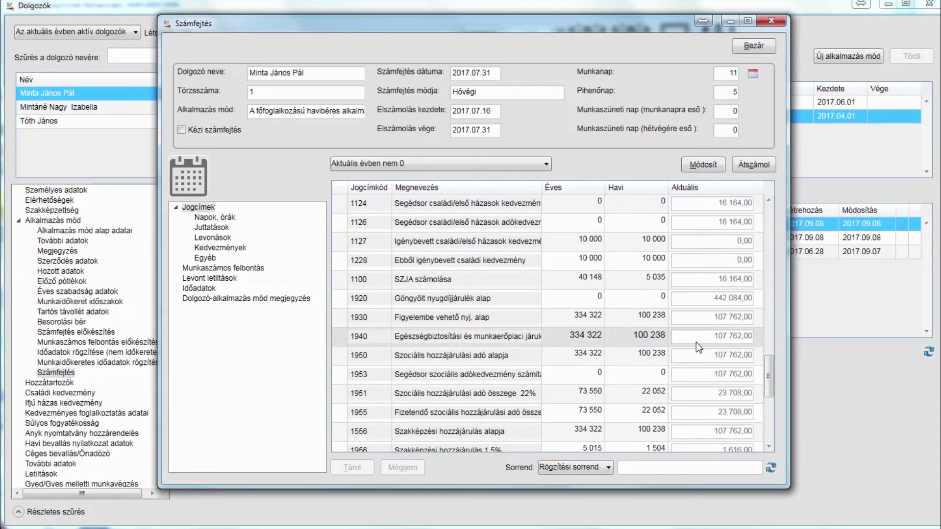
pyautogui.scroll(2, 696, 342)
pyautogui.scroll(-5, 698, 342)
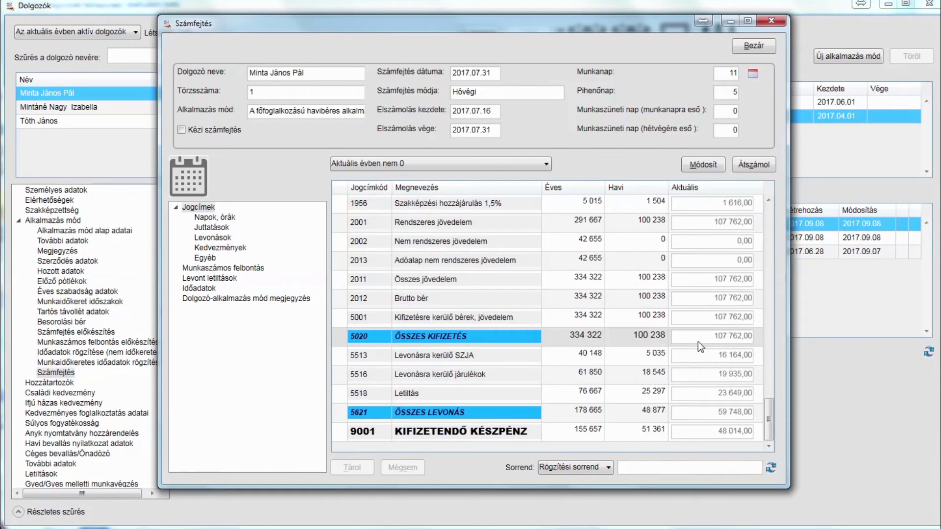
pyautogui.click(754, 48)
pyautogui.click(527, 299)
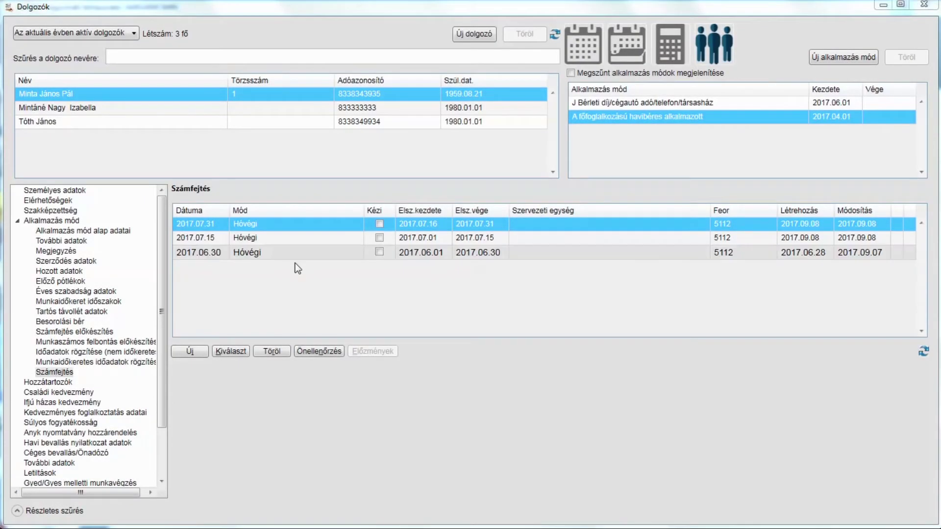
# Start a new payroll run dated 2017.07.22 with the Hóközi mode.
pyautogui.click(198, 354)
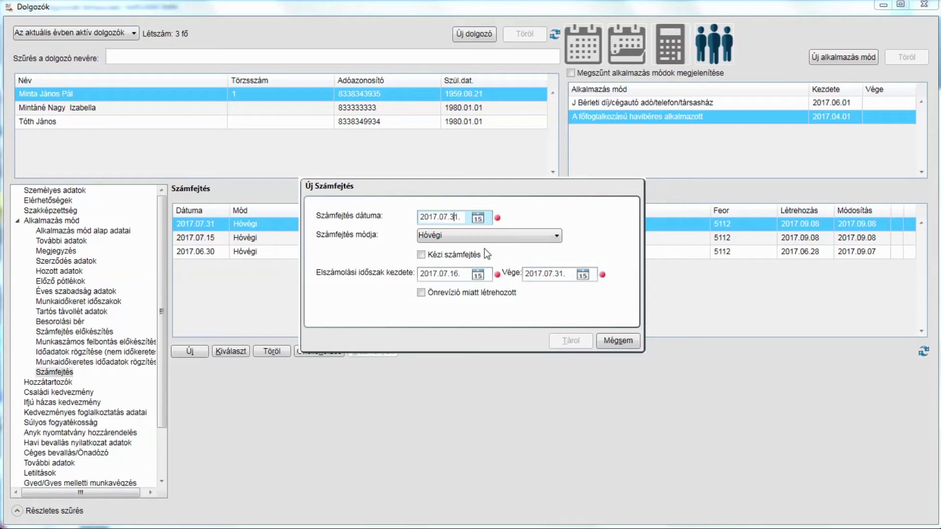
pyautogui.press('BackSpace')
pyautogui.press('BackSpace')
pyautogui.write('22')
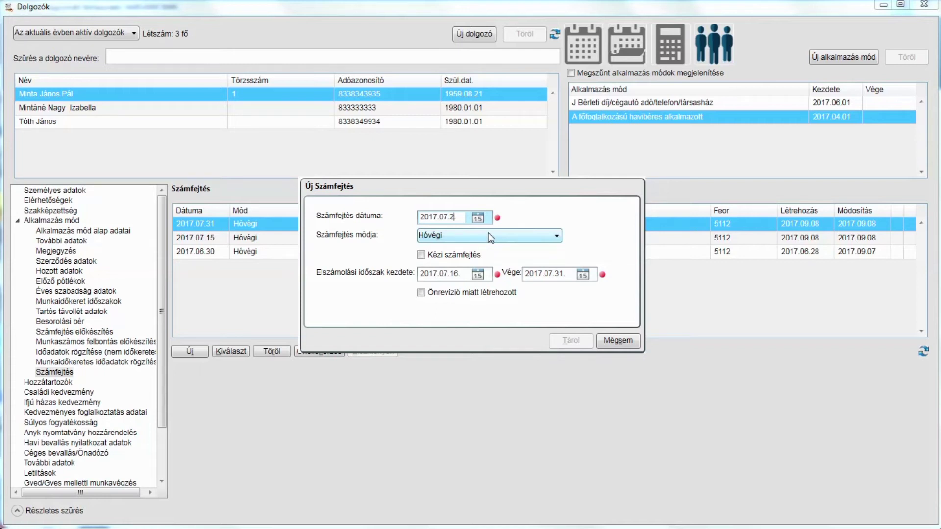
pyautogui.click(489, 234)
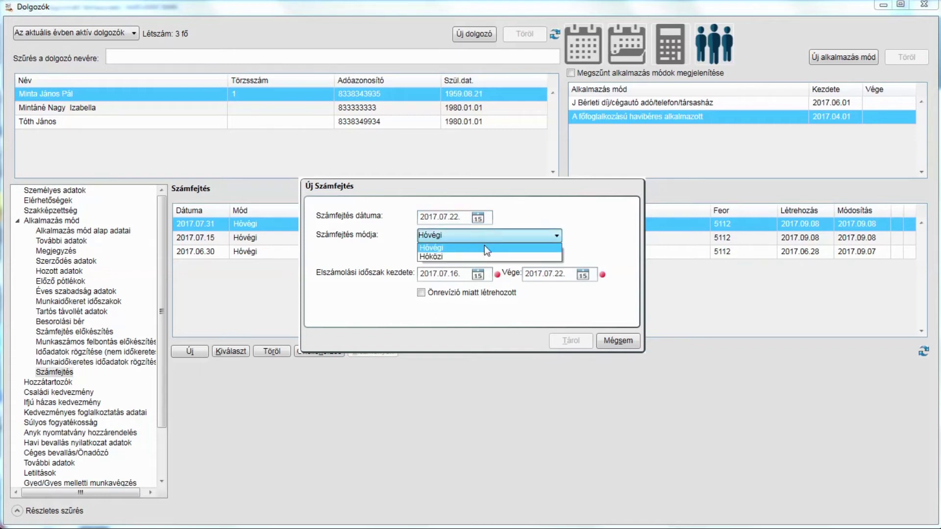
pyautogui.click(483, 254)
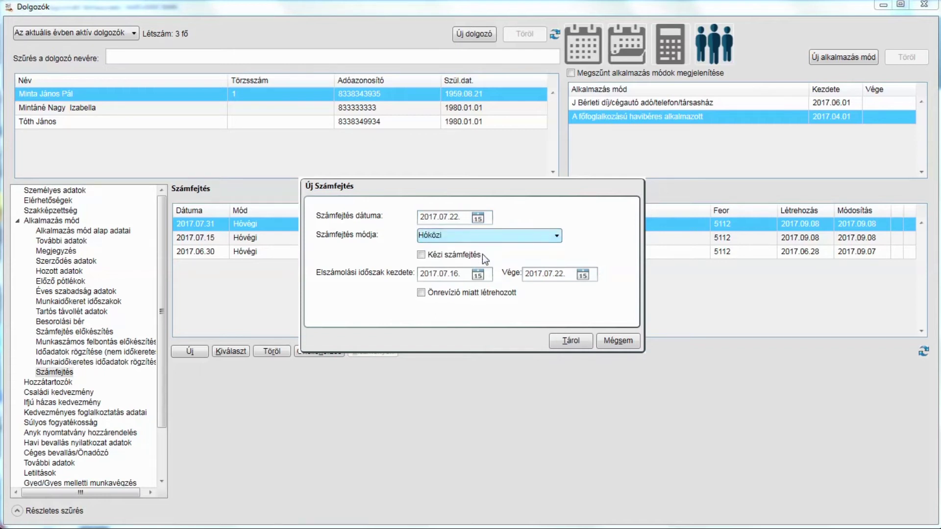
# Set the accounting period to 2017.07.10 through 2017.07.15 and store the mid-month run, accepting the earlier payroll date.
pyautogui.click(456, 273)
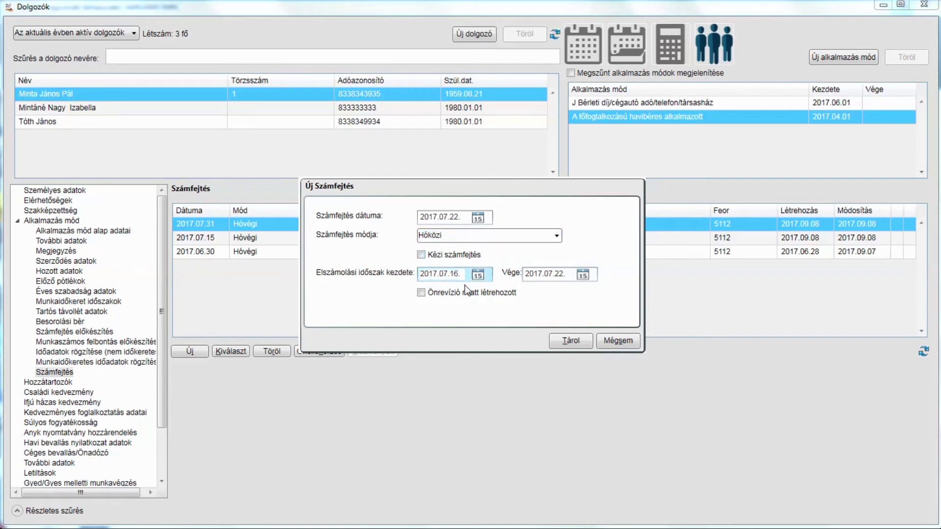
pyautogui.write('0')
pyautogui.press('Tab')
pyautogui.write('2017.')
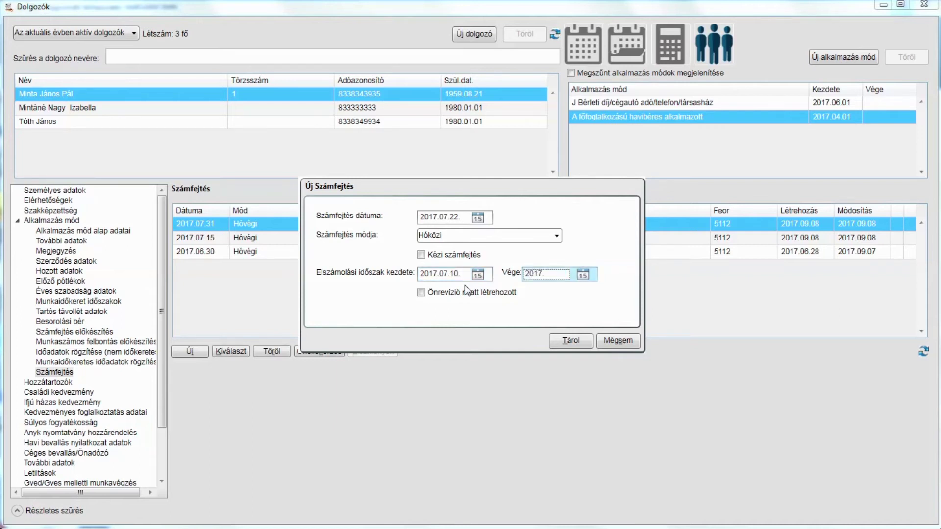
pyautogui.write('1')
pyautogui.press('BackSpace')
pyautogui.write('07.15.')
pyautogui.press('Tab')
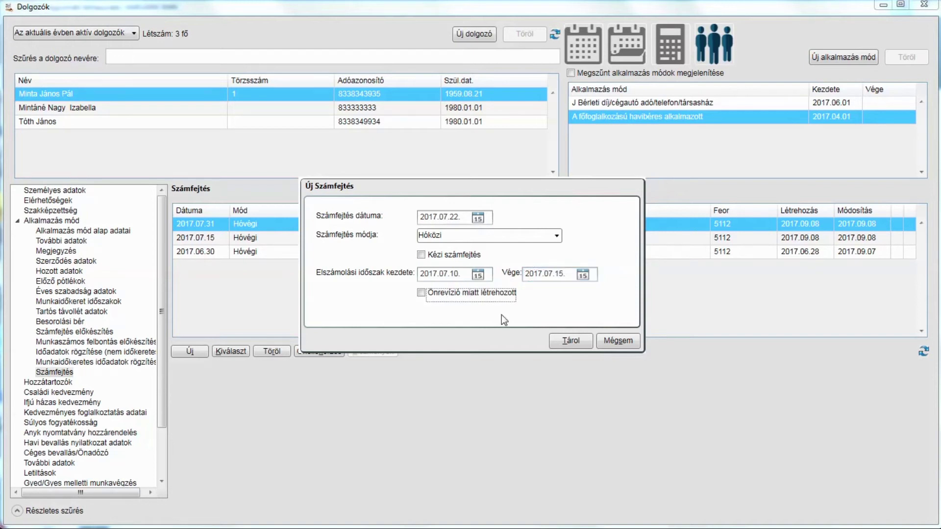
pyautogui.click(558, 340)
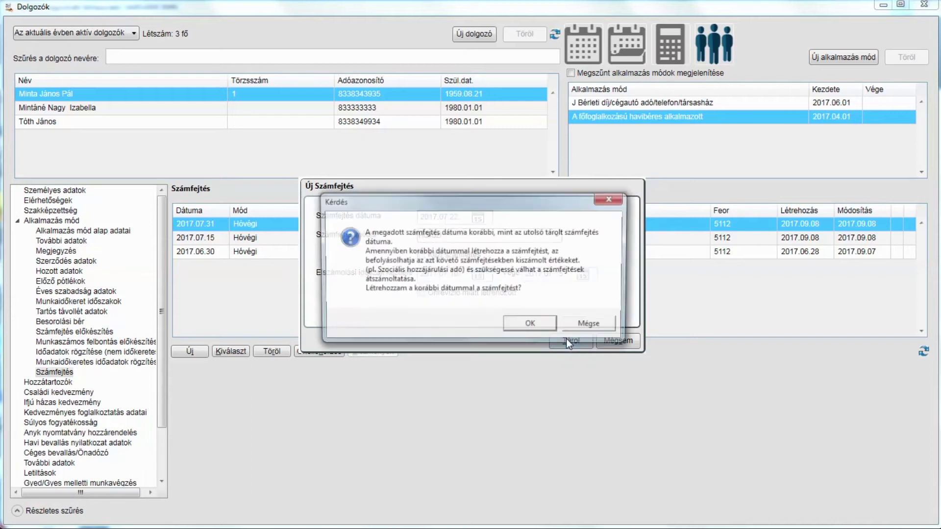
pyautogui.click(532, 326)
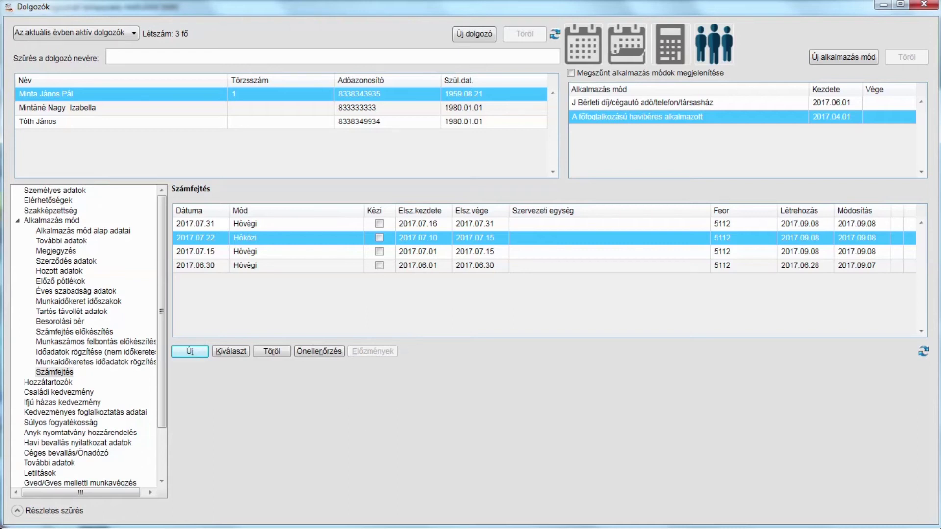
# Open the 2017.07.22 Hóközi run, set the current Teljesítménybér amount to 50000 and store the change.
pyautogui.doubleClick(628, 237)
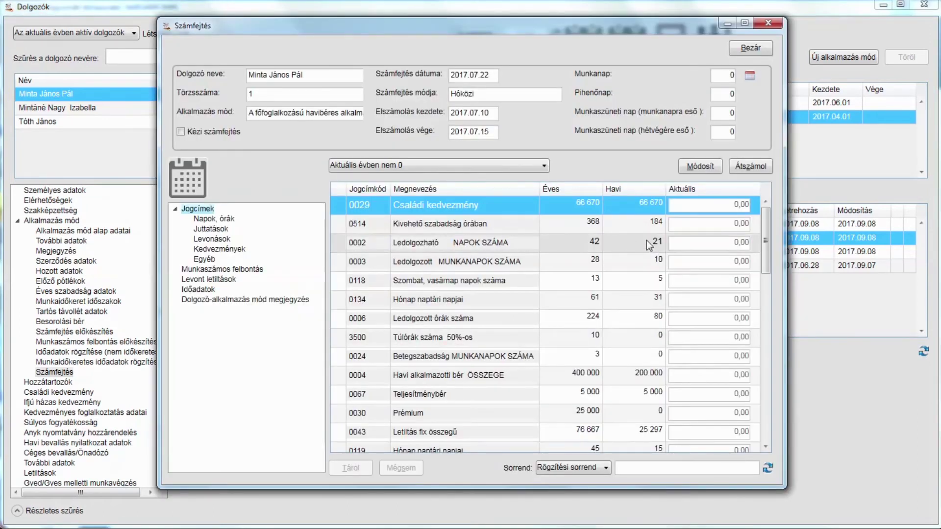
pyautogui.click(701, 166)
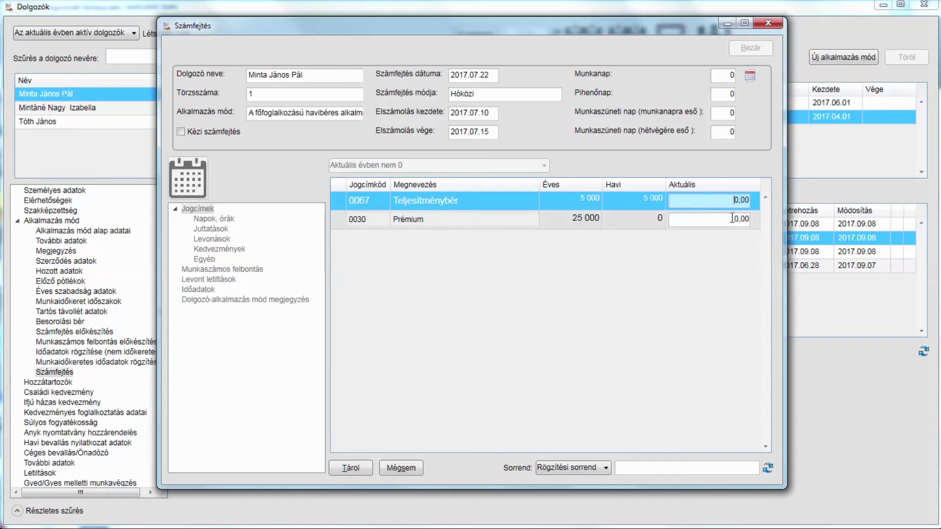
pyautogui.press('BackSpace')
pyautogui.press('BackSpace')
pyautogui.press('BackSpace')
pyautogui.press('BackSpace')
pyautogui.write('50000')
pyautogui.click(732, 219)
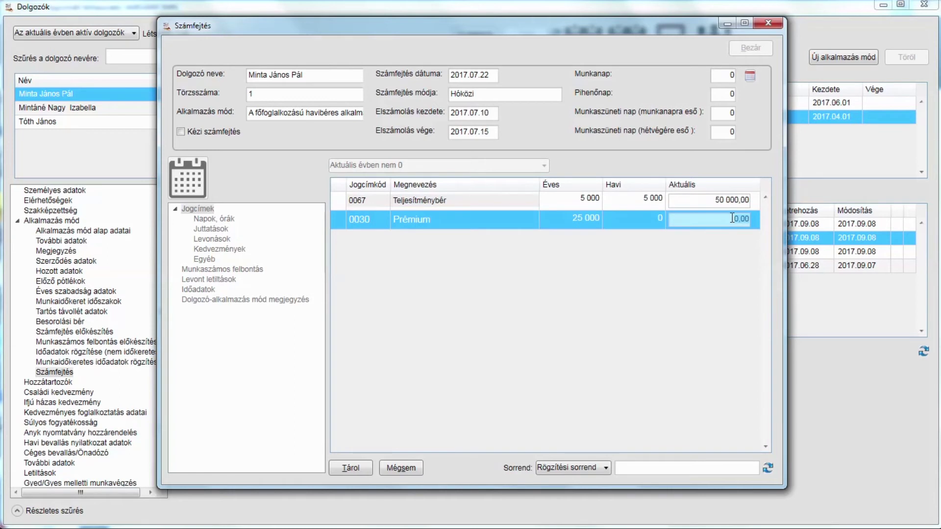
pyautogui.click(362, 467)
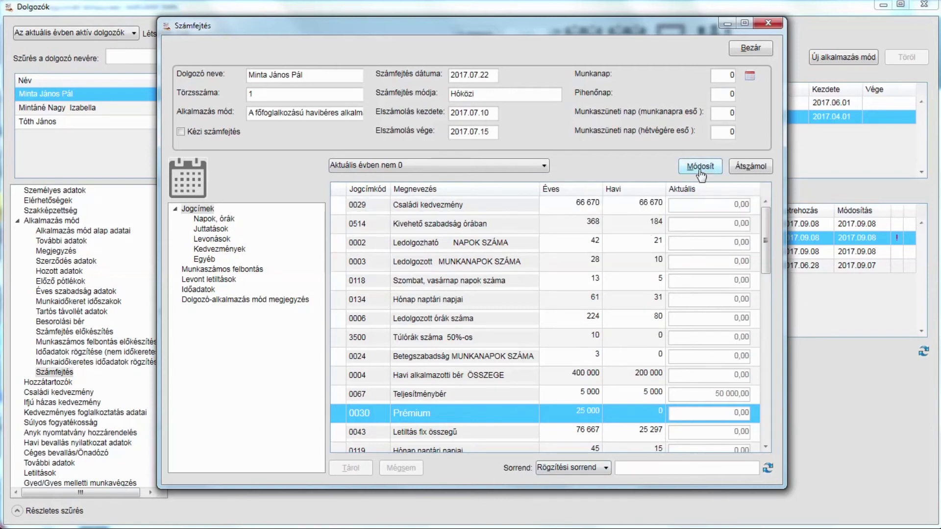
# Recalculate the 2017.07.22 Hóközi run and close it without another recalculation.
pyautogui.click(734, 167)
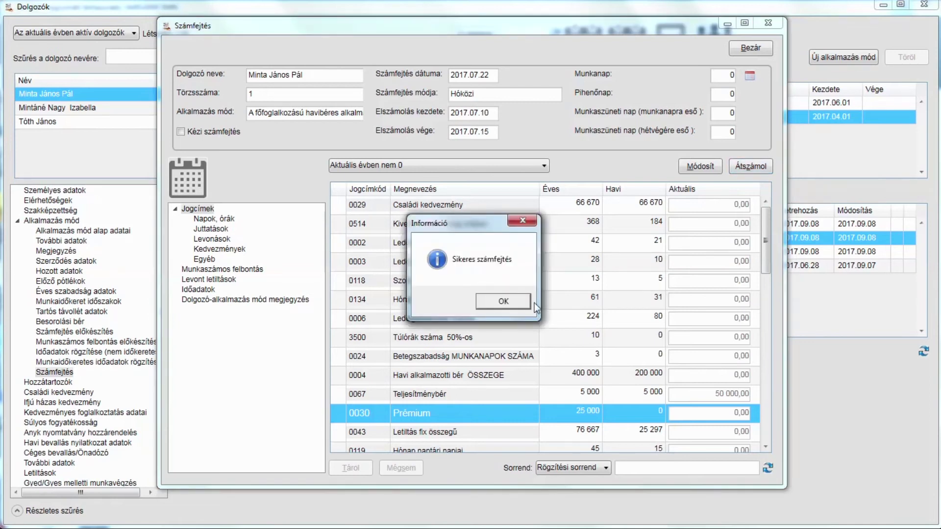
pyautogui.click(517, 305)
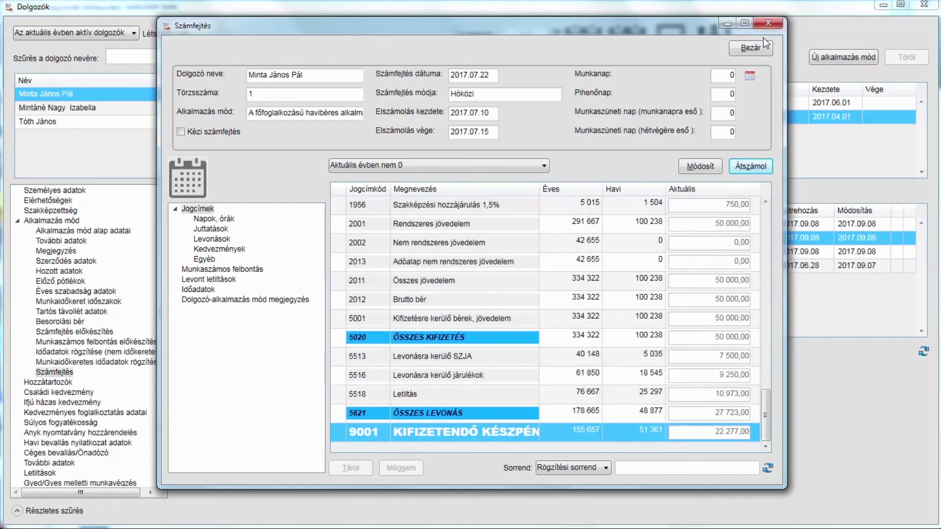
pyautogui.click(752, 48)
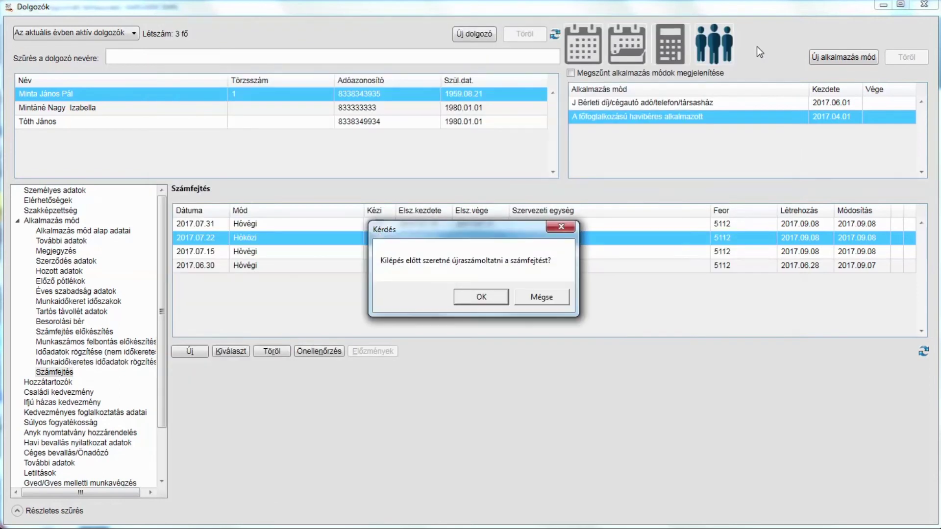
pyautogui.click(526, 303)
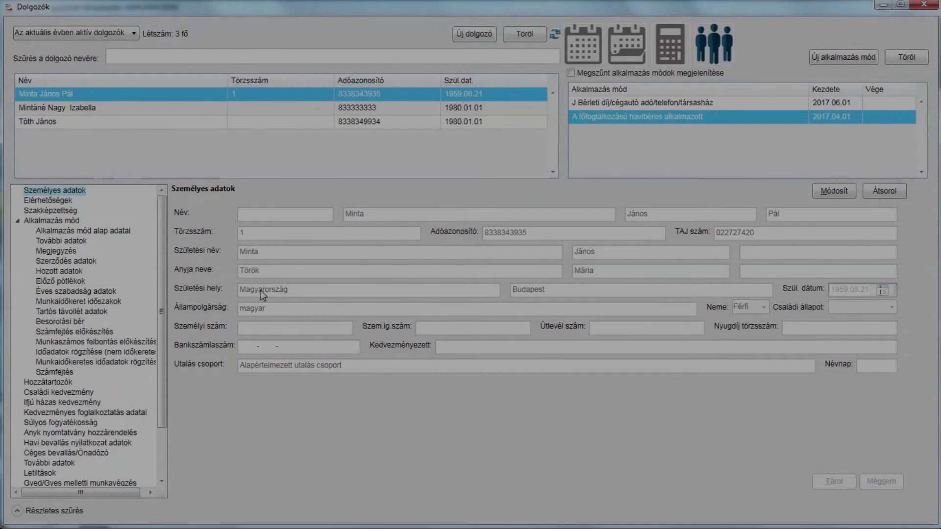
# Run a Csoportos számfejtés dated 2017.07.31 with Automatikus processing for the active employees who have no payroll on that date.
pyautogui.click(59, 373)
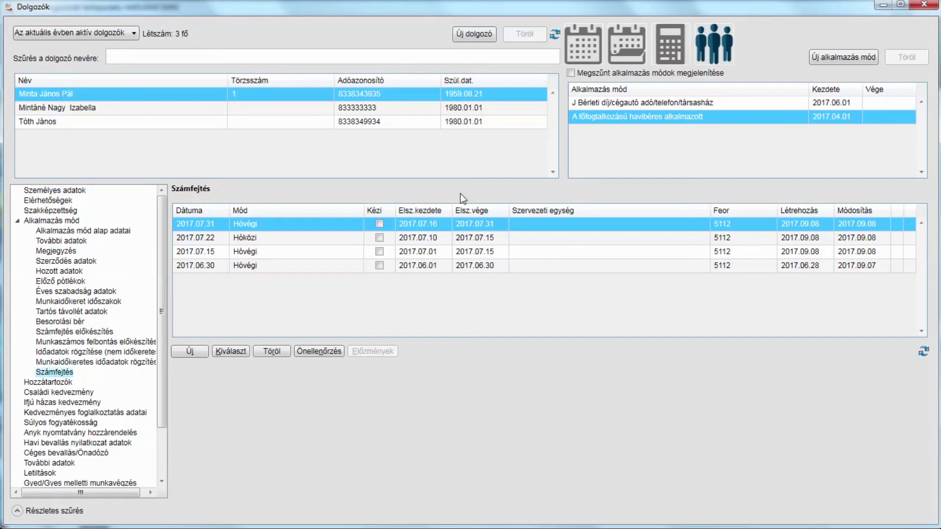
pyautogui.click(709, 49)
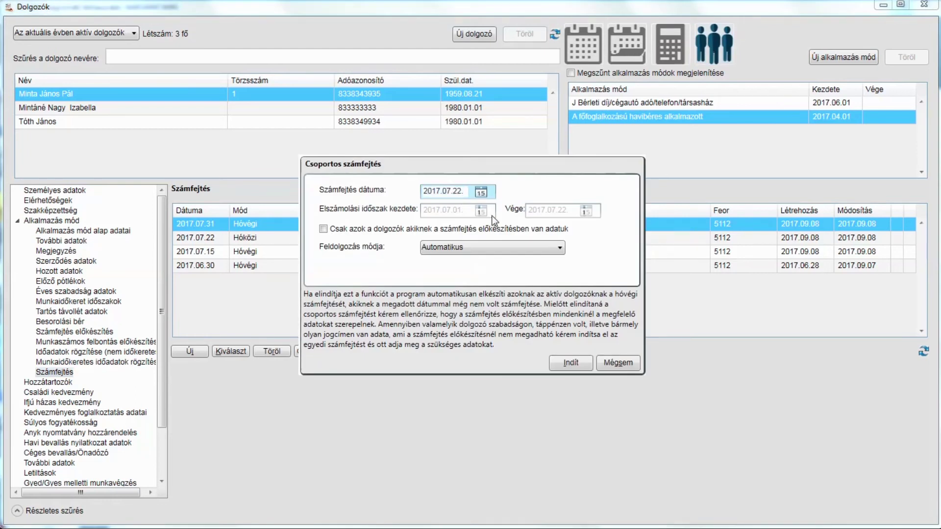
pyautogui.press('Delete')
pyautogui.press('Delete')
pyautogui.write('31')
pyautogui.press('Tab')
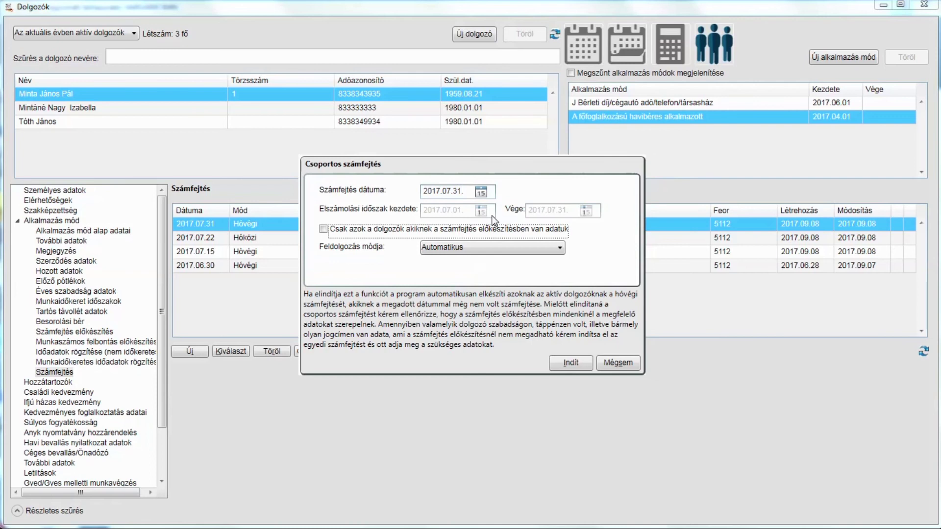
pyautogui.click(572, 367)
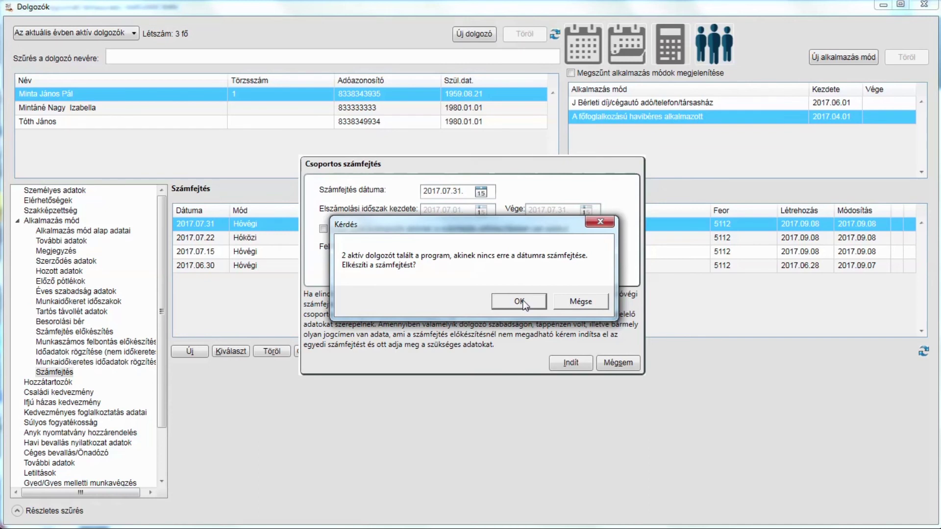
pyautogui.click(520, 301)
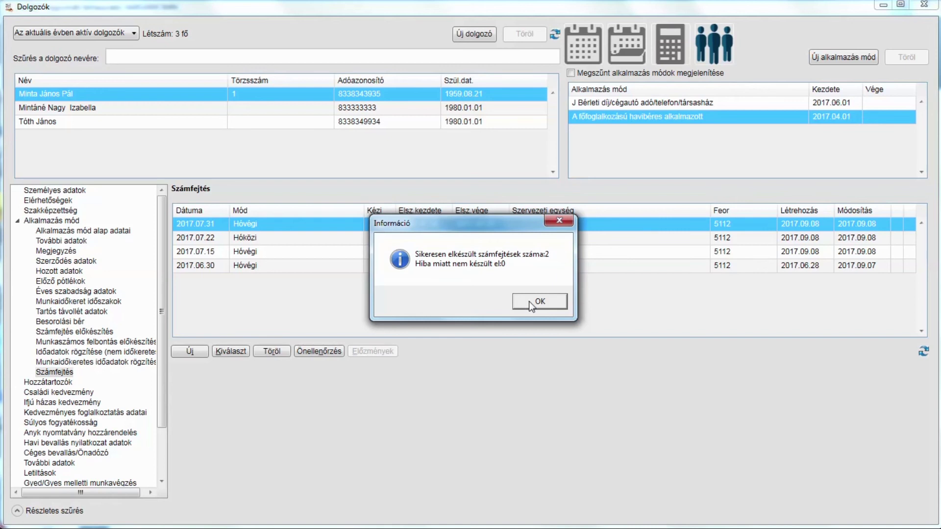
# Acknowledge the completed group payroll run and close its result list.
pyautogui.click(539, 305)
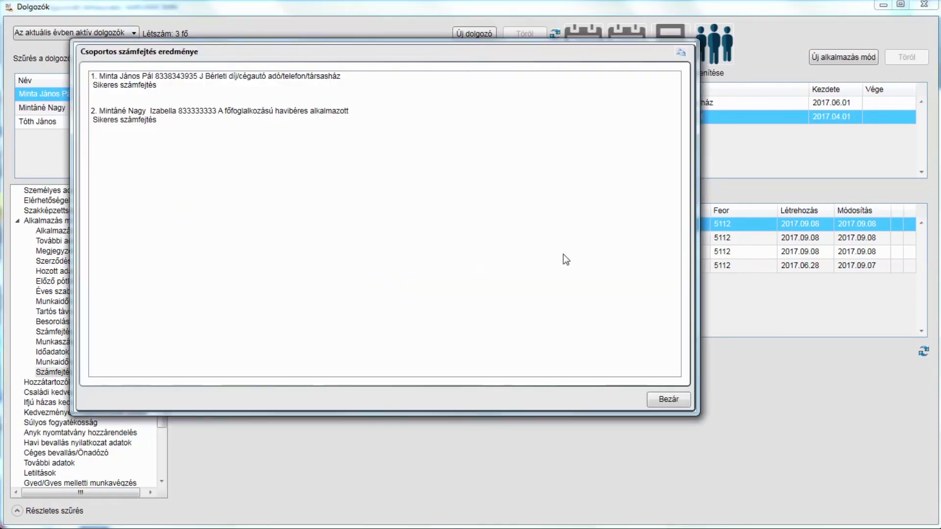
pyautogui.click(679, 402)
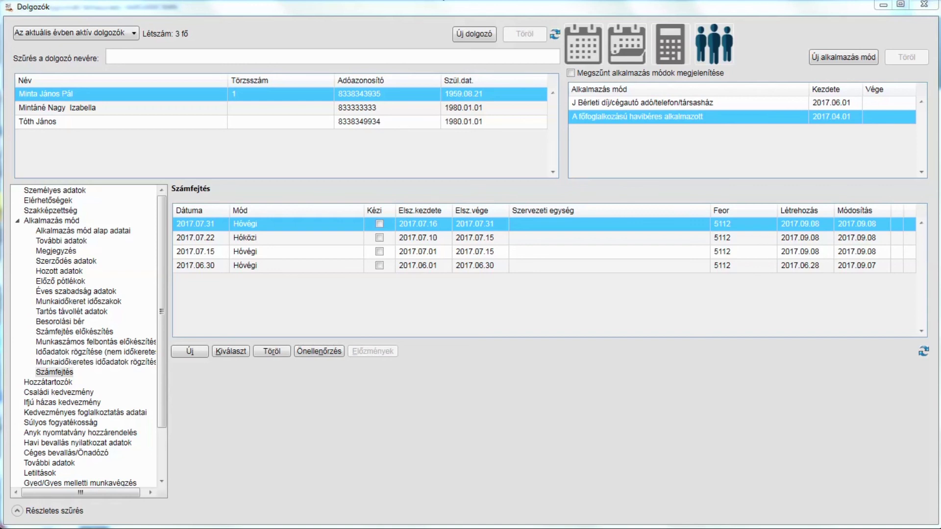
# Run a Csoportos számfejtés dated 2017.08.25 with Automatikus processing for the active employees and close its result list.
pyautogui.click(717, 56)
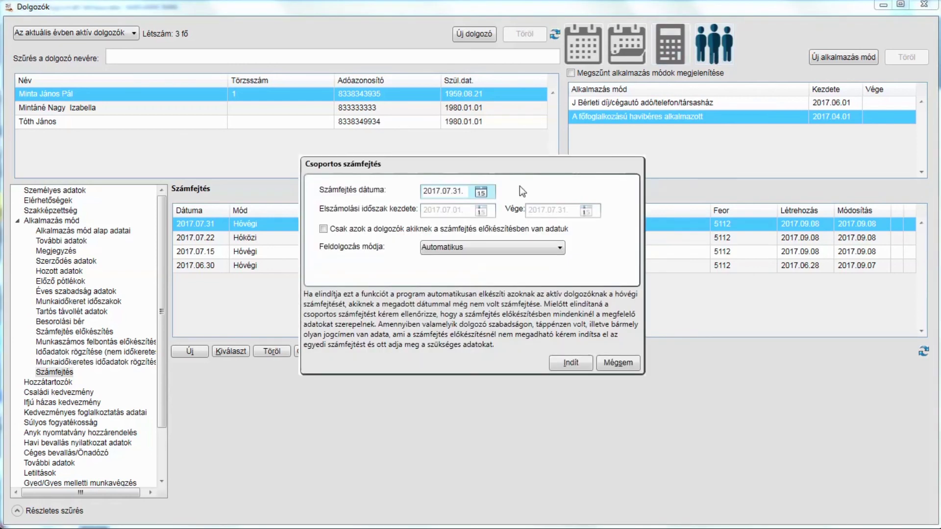
pyautogui.click(451, 195)
pyautogui.press('Delete')
pyautogui.press('Delete')
pyautogui.write('8')
pyautogui.press('Delete')
pyautogui.press('Delete')
pyautogui.press('Delete')
pyautogui.write('25.')
pyautogui.press('Tab')
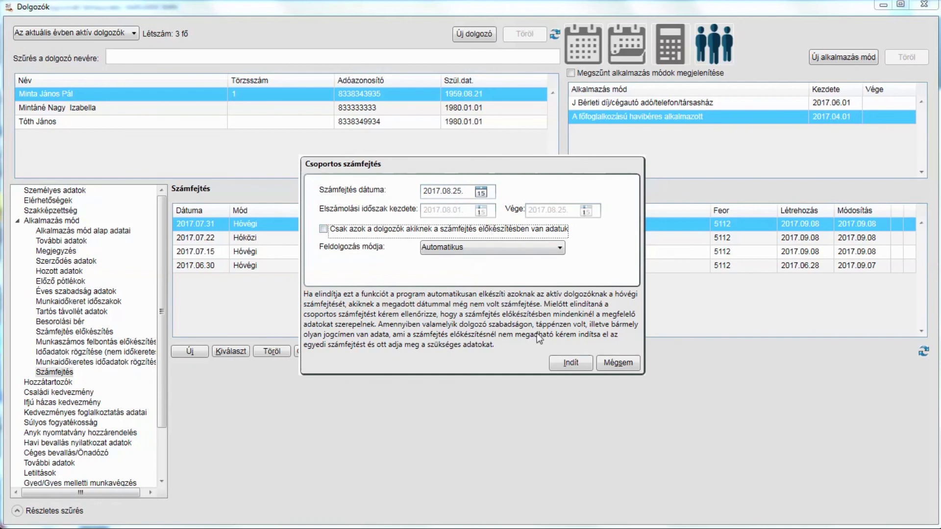
pyautogui.click(568, 362)
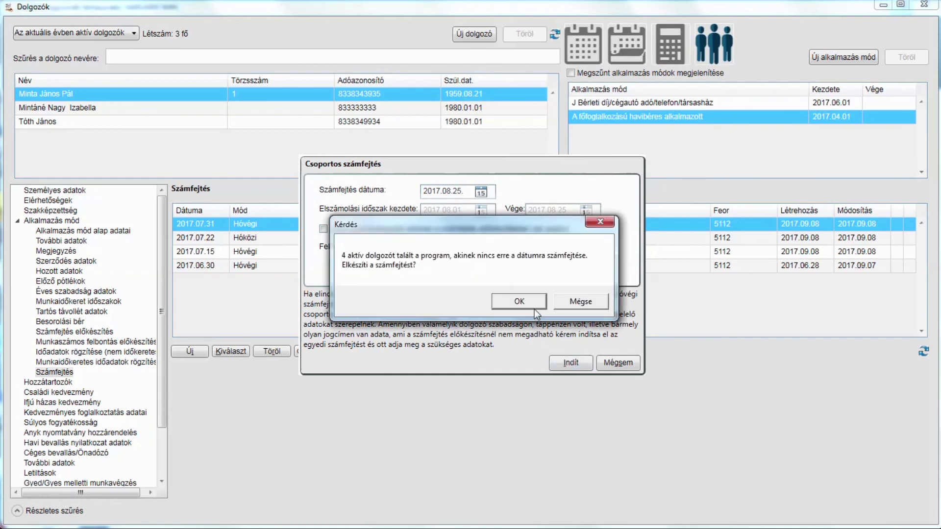
pyautogui.click(534, 304)
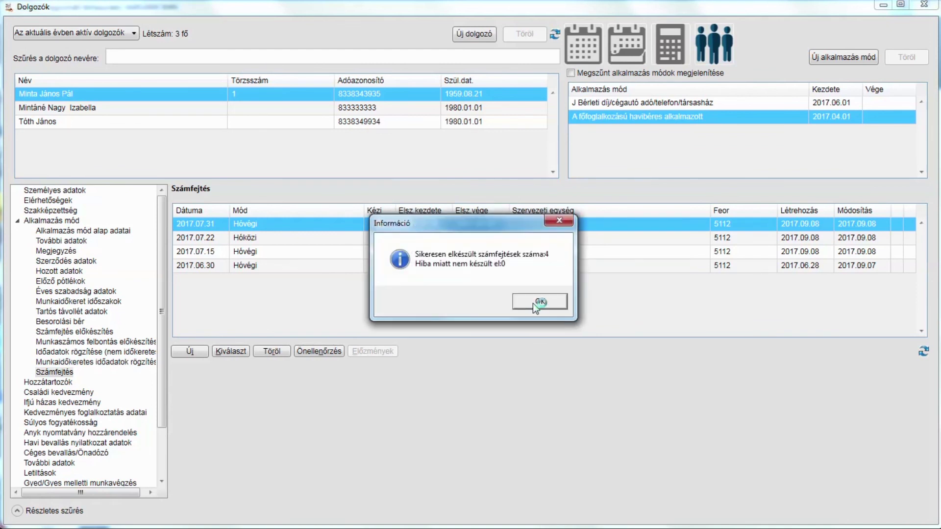
pyautogui.click(539, 304)
pyautogui.click(708, 446)
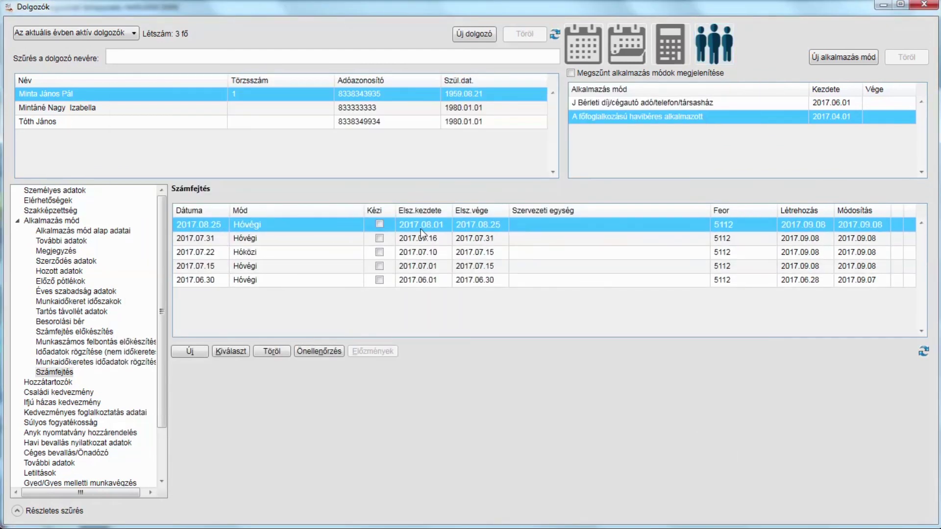
# Run a Csoportos számfejtés dated 2017.08.31 with Automatikus processing for the remaining active employees and close its result list.
pyautogui.click(714, 44)
pyautogui.write('31')
pyautogui.press('Tab')
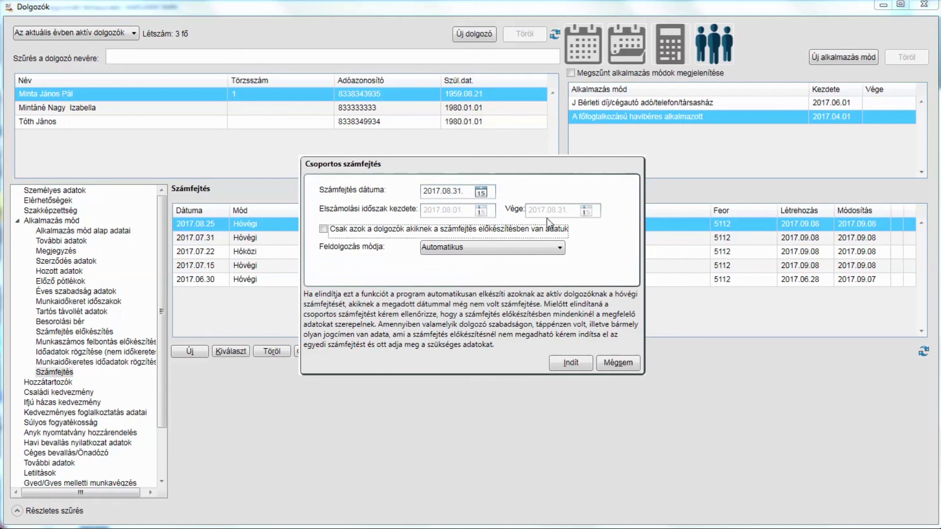
pyautogui.click(570, 365)
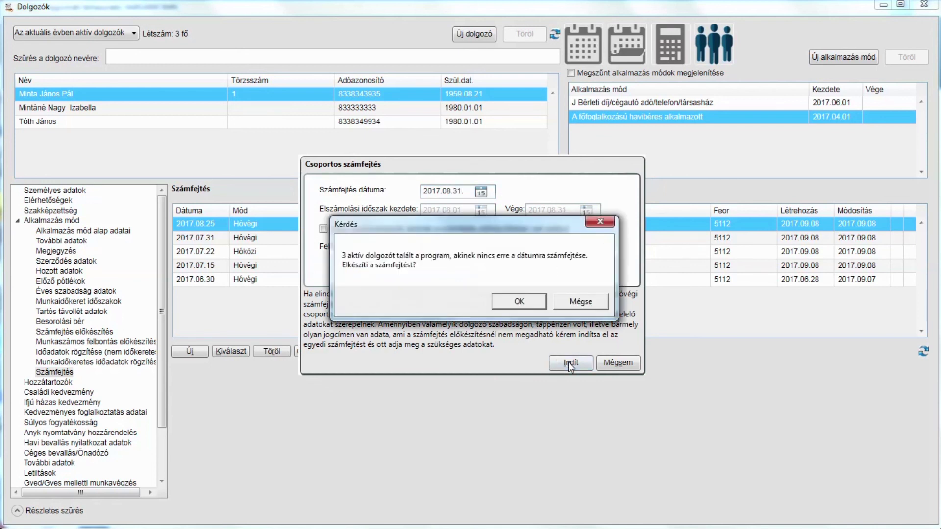
pyautogui.click(518, 301)
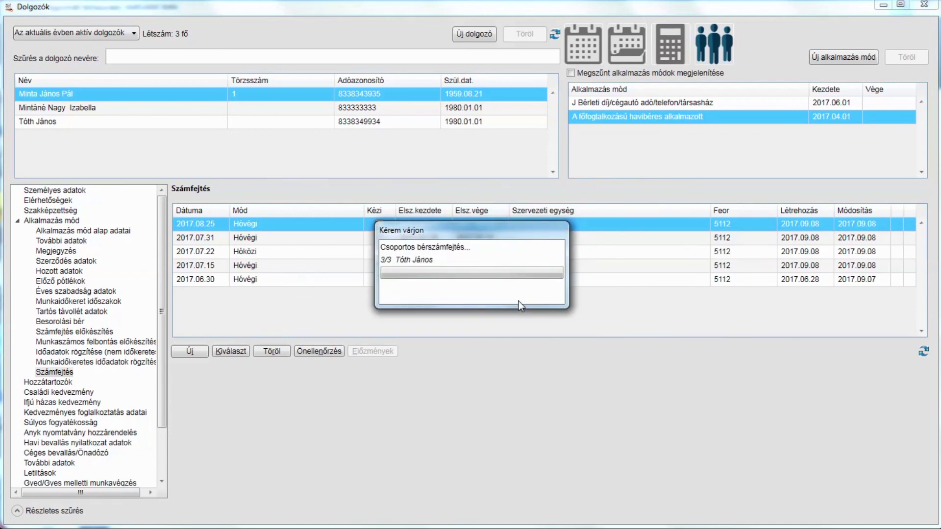
pyautogui.click(561, 302)
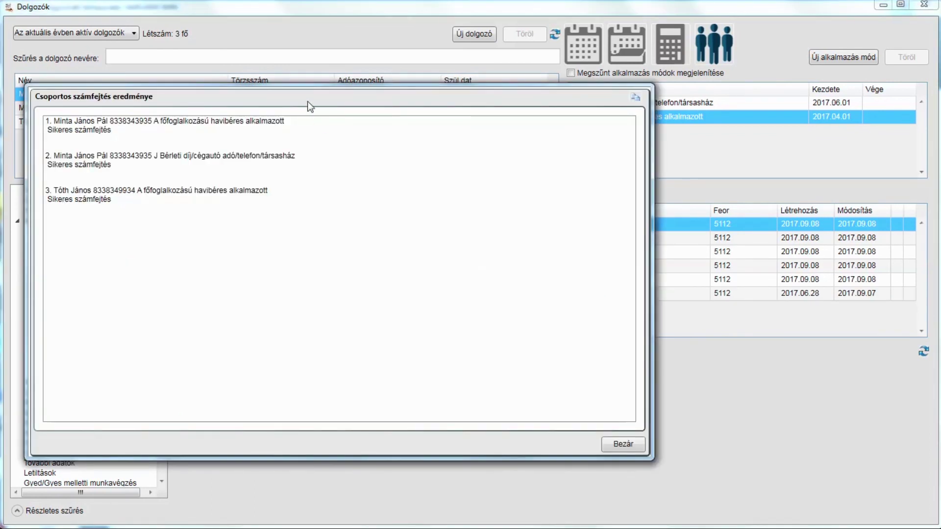
pyautogui.click(616, 454)
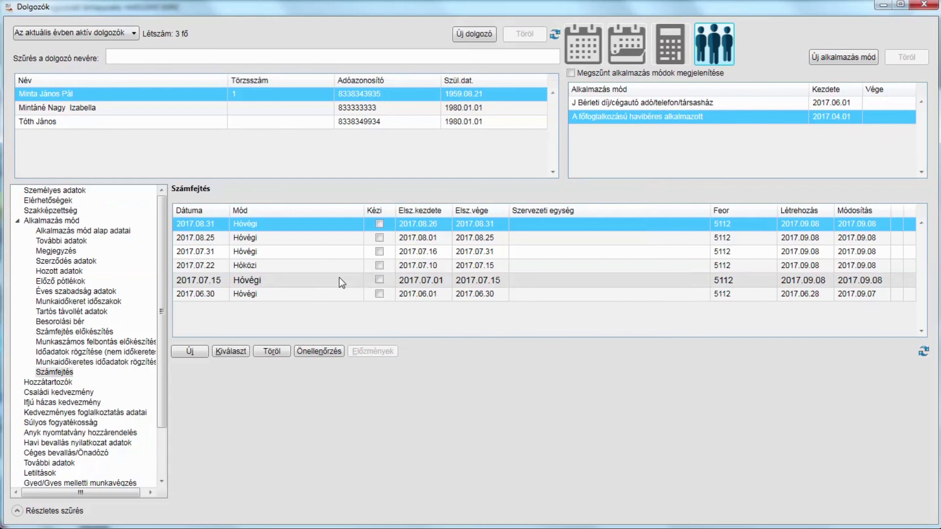
pyautogui.click(281, 239)
pyautogui.click(428, 225)
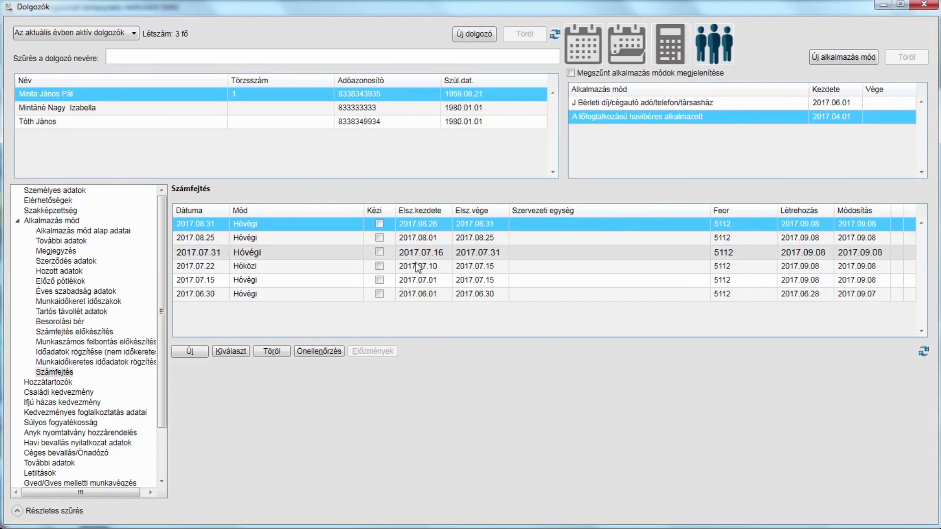
# Start a Csoportos számfejtés dated 2017.09.30 with the processing mode Egyenkénti léptetéssel for the active employees without payroll on that date.
pyautogui.click(725, 52)
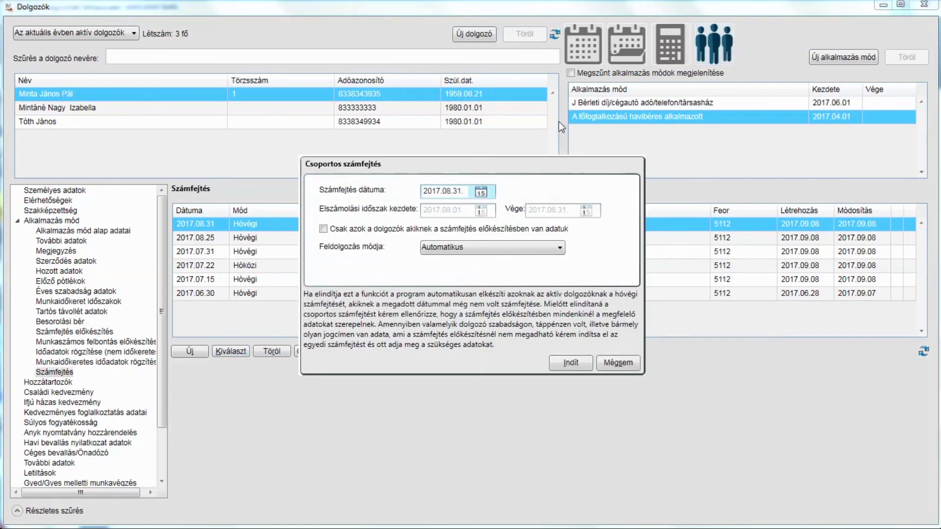
pyautogui.click(447, 195)
pyautogui.write('9.30')
pyautogui.press('Tab')
pyautogui.click(499, 249)
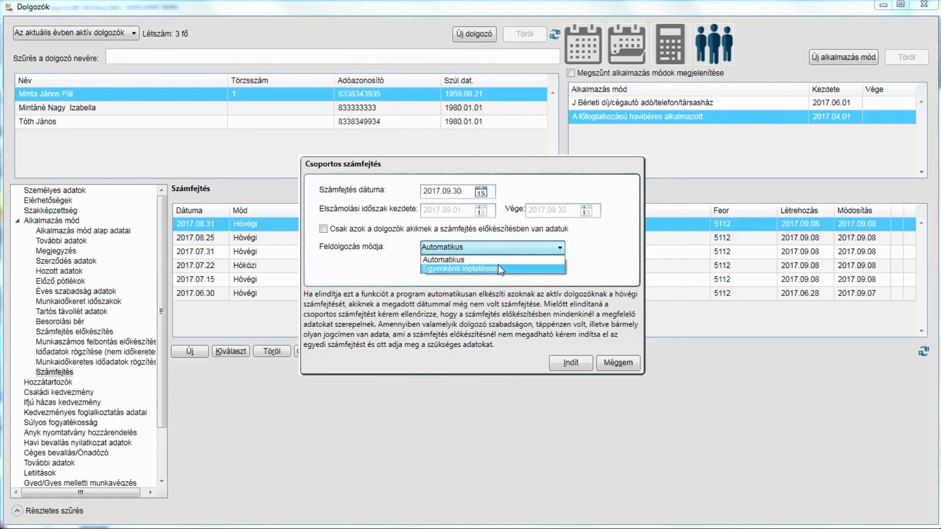
pyautogui.click(498, 264)
pyautogui.click(571, 363)
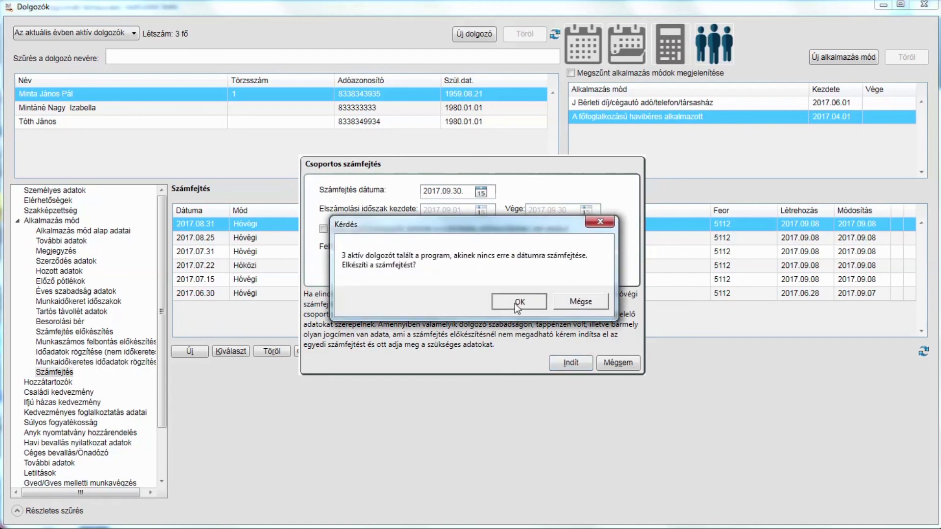
pyautogui.click(554, 298)
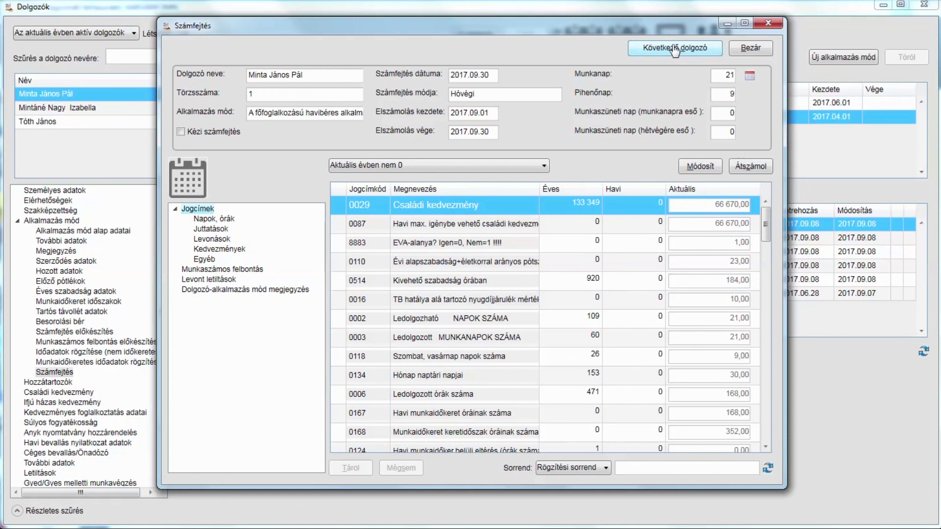
# Review the first payroll's pay items down to the totals and advance to the following payroll in the group run.
pyautogui.click(751, 228)
pyautogui.moveTo(768, 234); pyautogui.dragTo(774, 446)
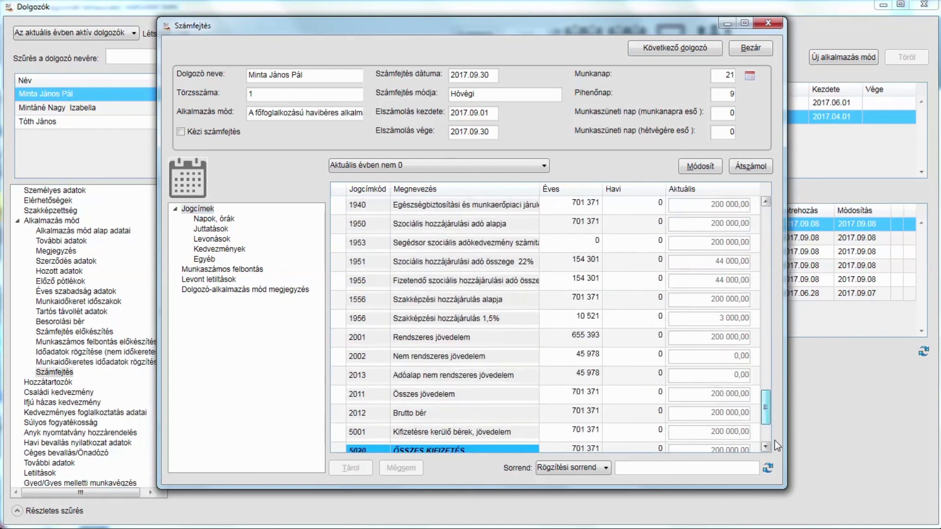
pyautogui.scroll(-2, 774, 440)
pyautogui.click(661, 51)
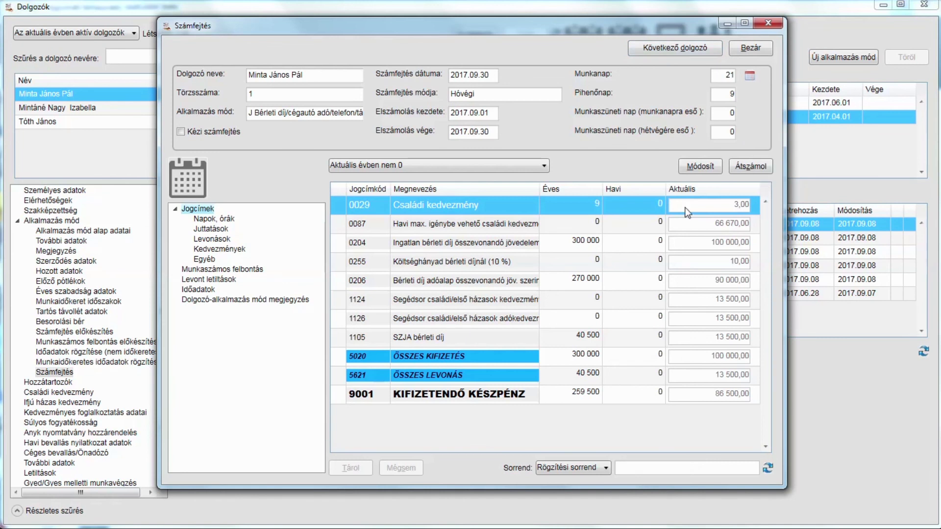
# Set the current Ingatlan bérleti díj amount to 110000 in the J Bérleti díj payroll, store it and recalculate.
pyautogui.click(701, 168)
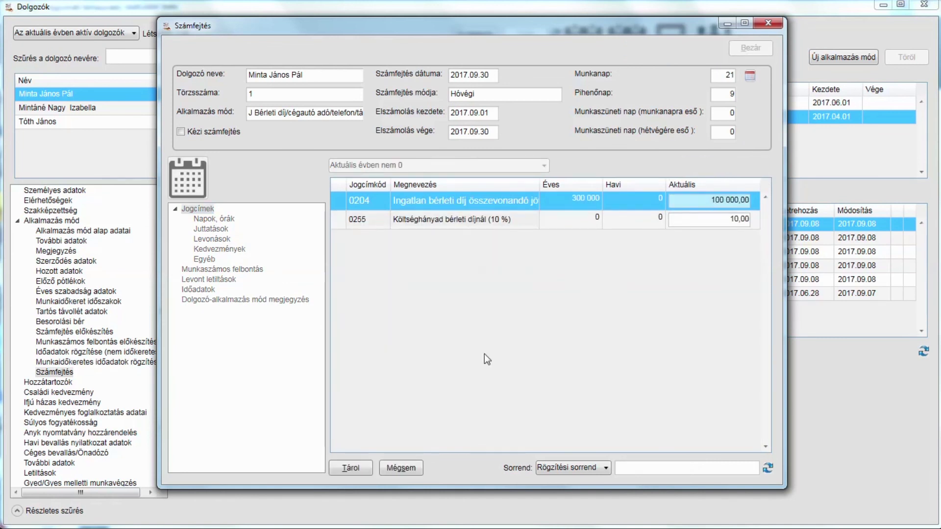
pyautogui.write('1')
pyautogui.click(750, 166)
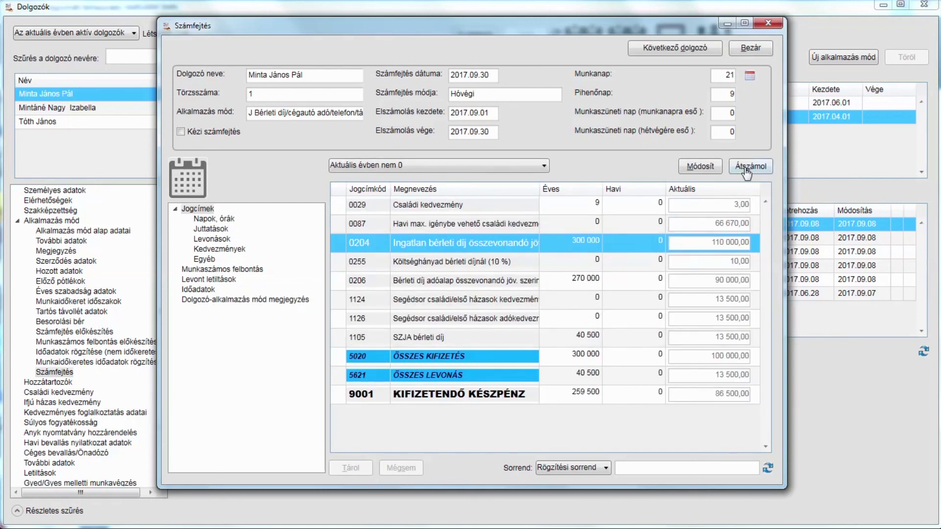
pyautogui.press('Return')
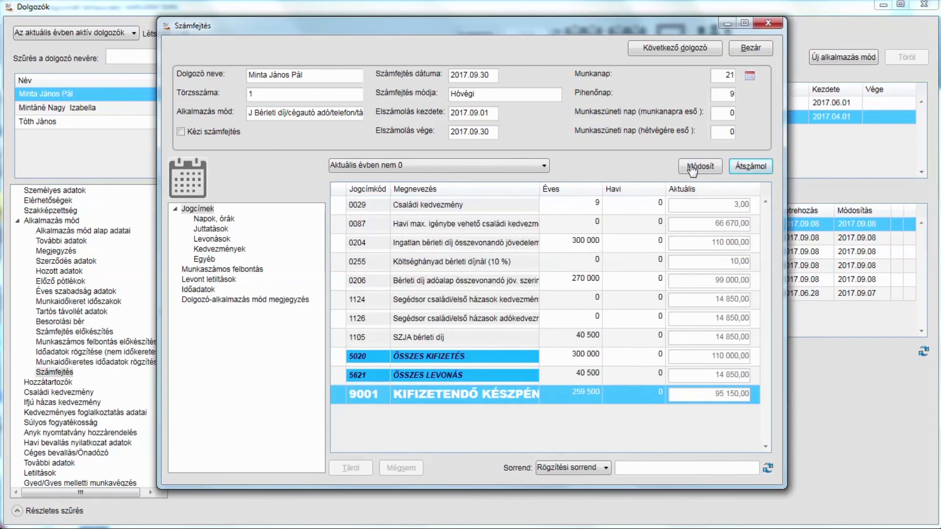
# Advance from the rental-fee payroll to the next employee, accepting the recalculation before leaving.
pyautogui.click(678, 49)
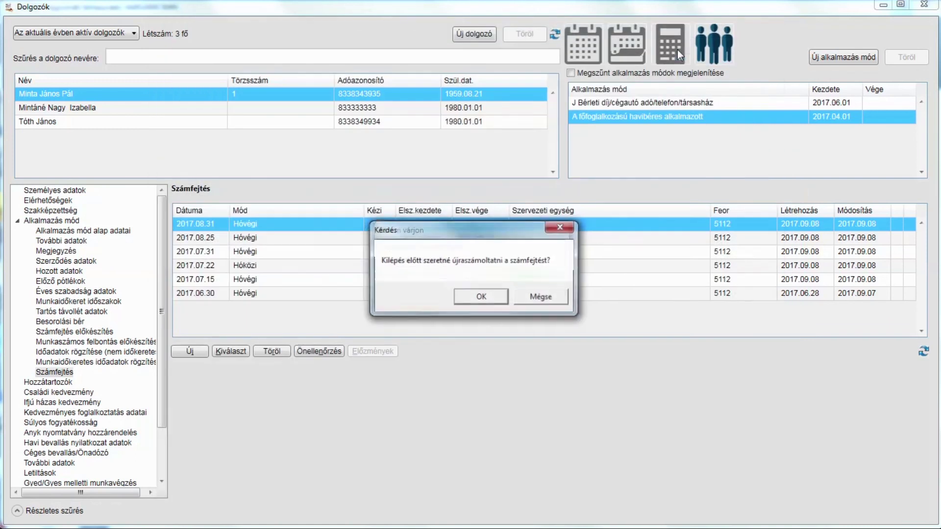
pyautogui.click(482, 297)
pyautogui.click(504, 307)
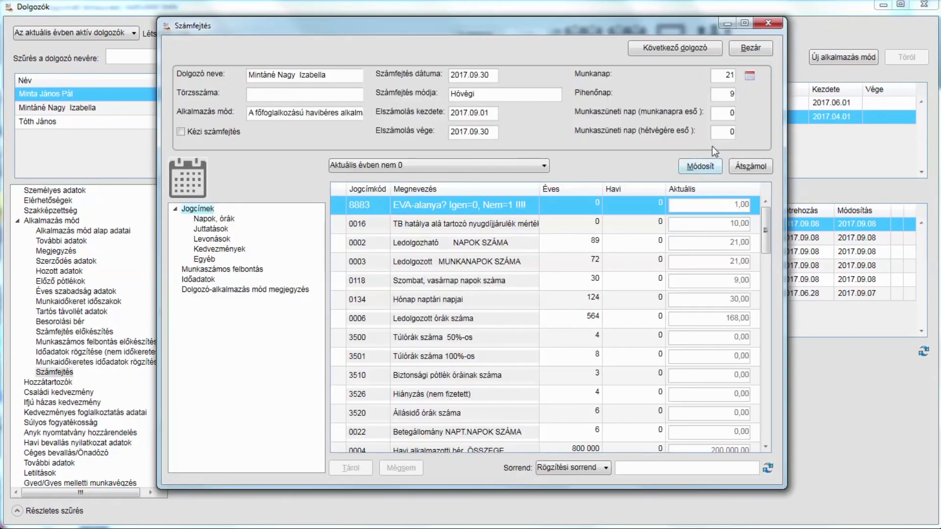
# Review the last employee's pay items down to KIFIZETENDŐ KÉSZPÉNZ, finish the 2017.09.30 group run and close its result list.
pyautogui.scroll(-10, 763, 244)
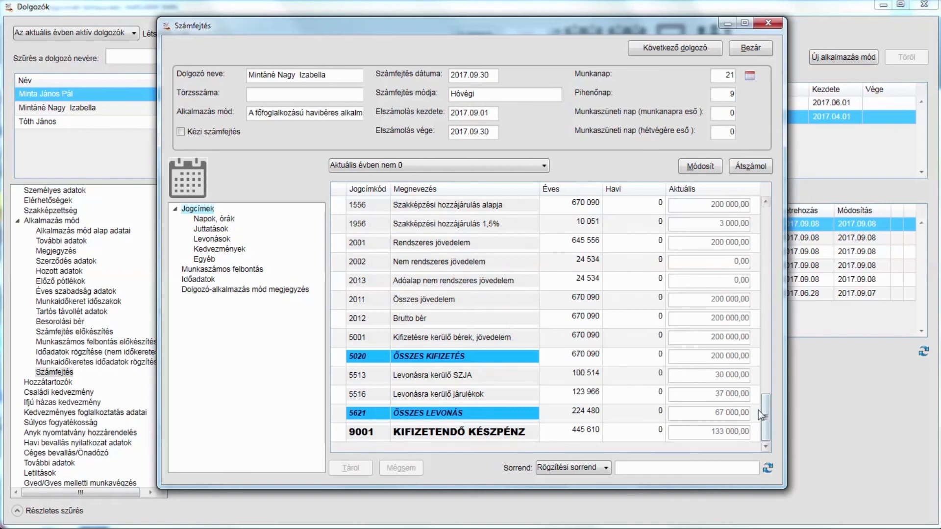
pyautogui.click(751, 47)
pyautogui.click(557, 301)
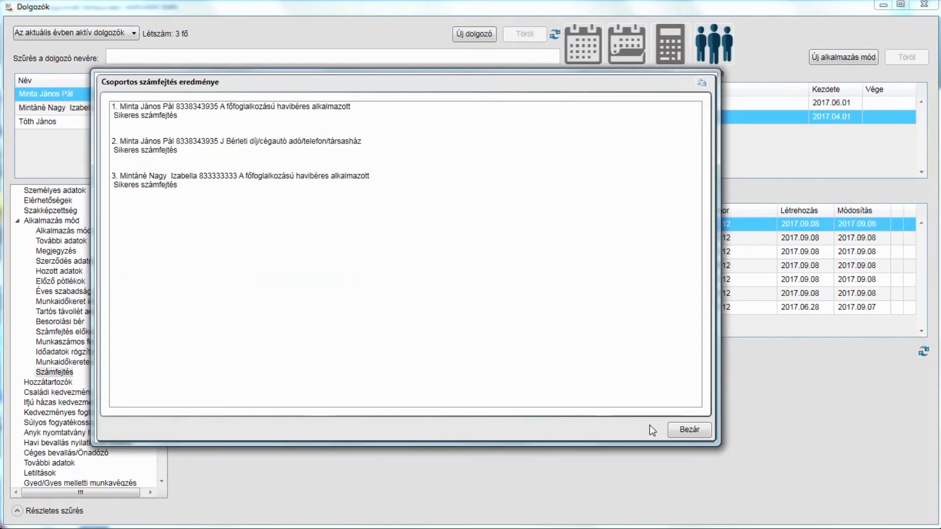
pyautogui.click(687, 426)
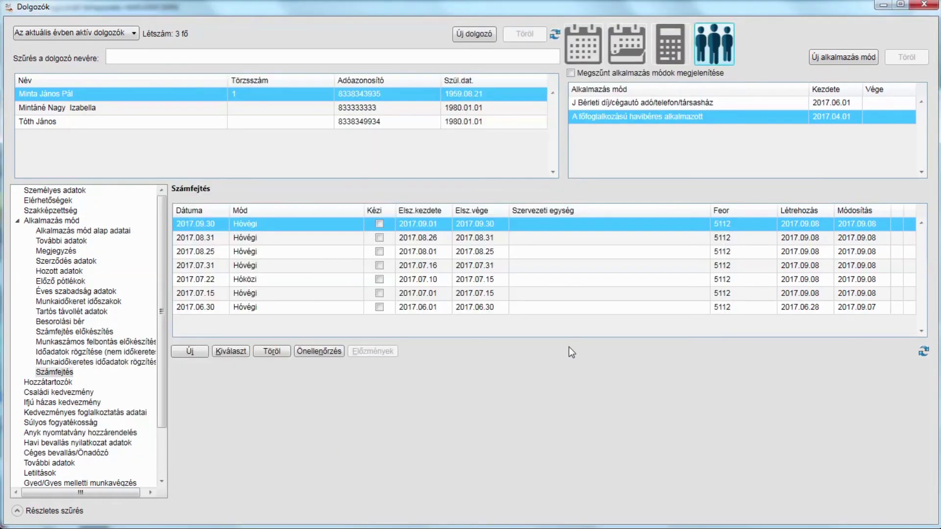